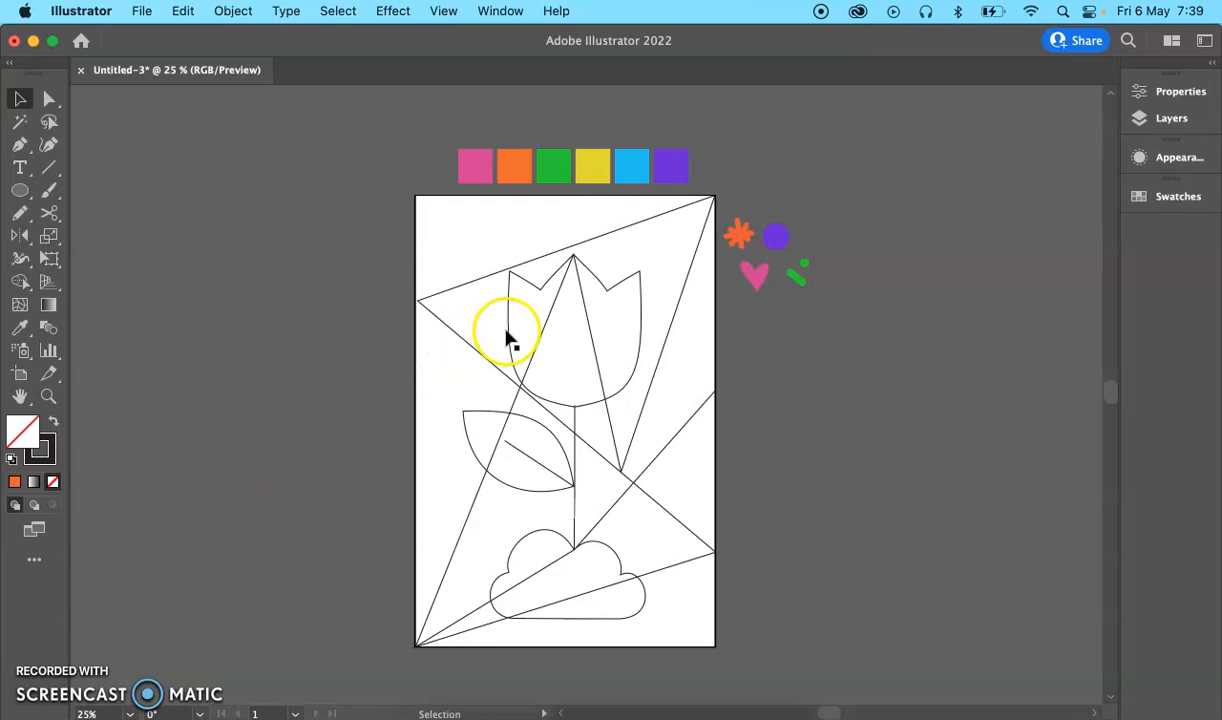
pyautogui.click(628, 278)
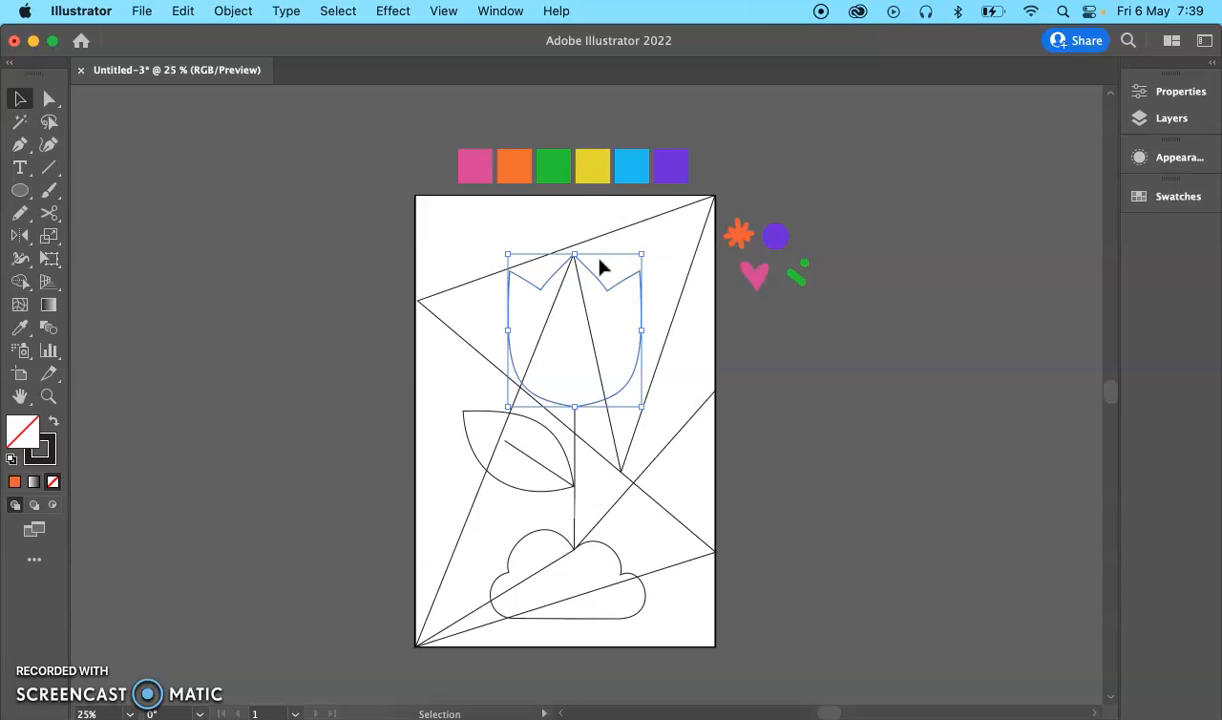
pyautogui.click(790, 496)
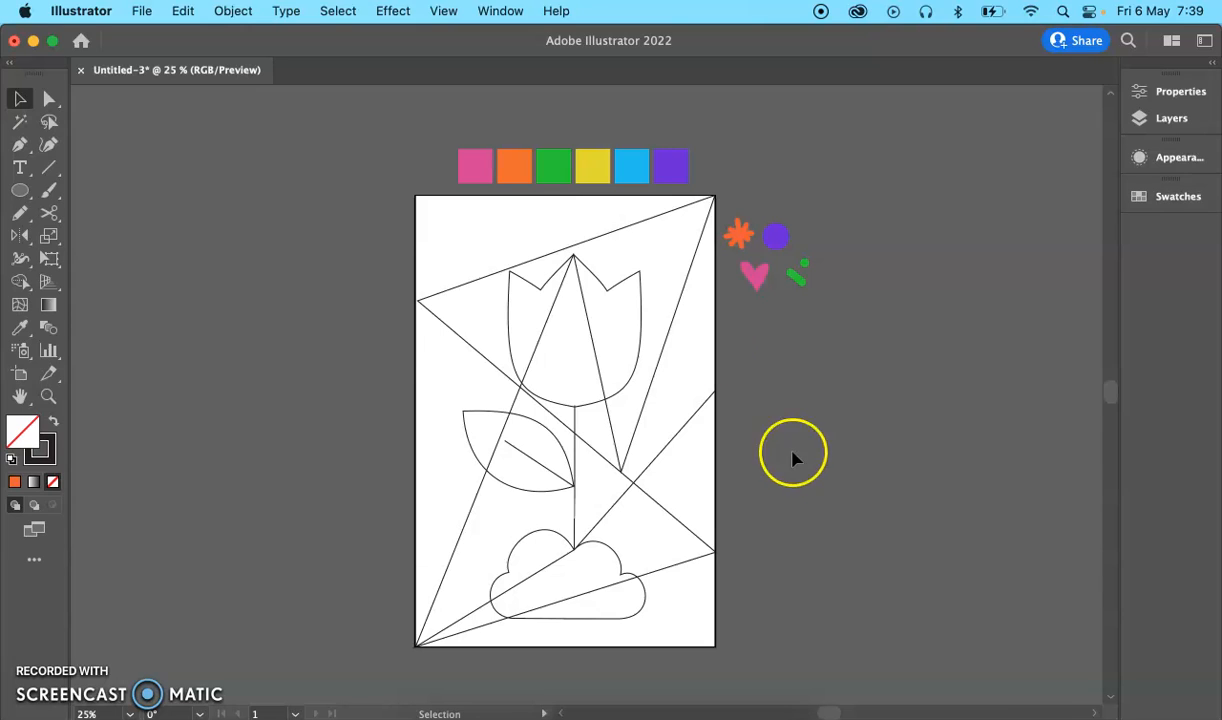
pyautogui.click(630, 277)
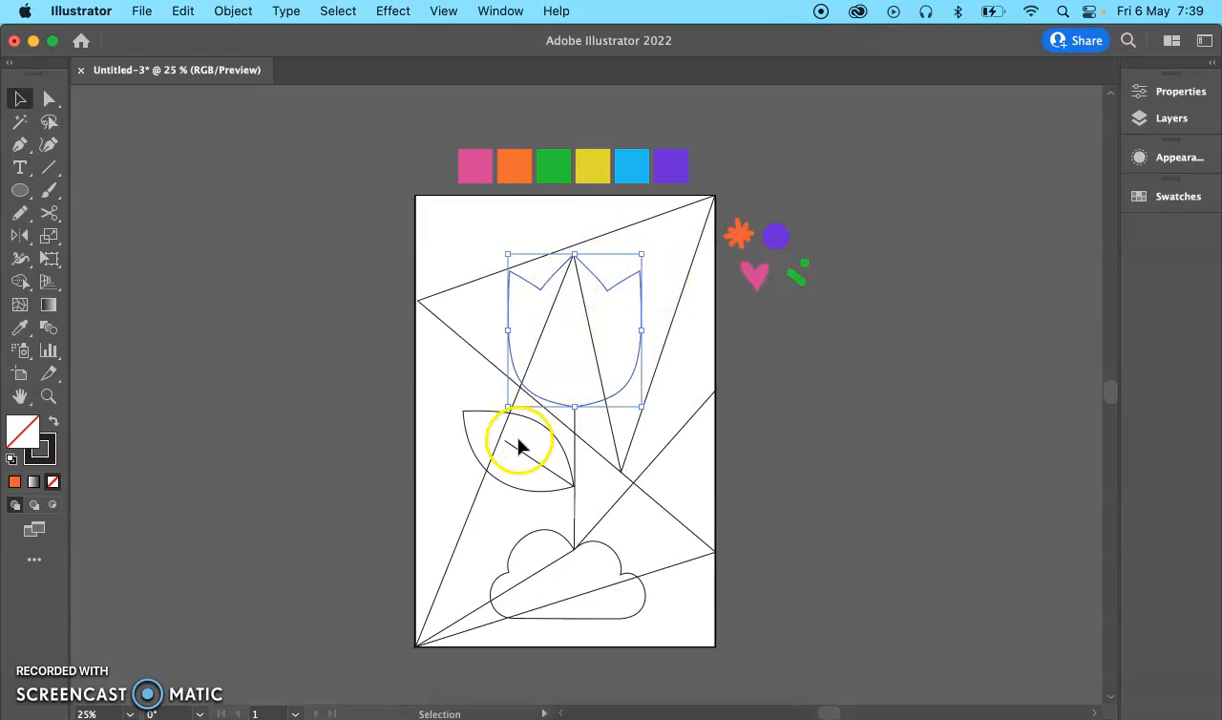
pyautogui.click(839, 544)
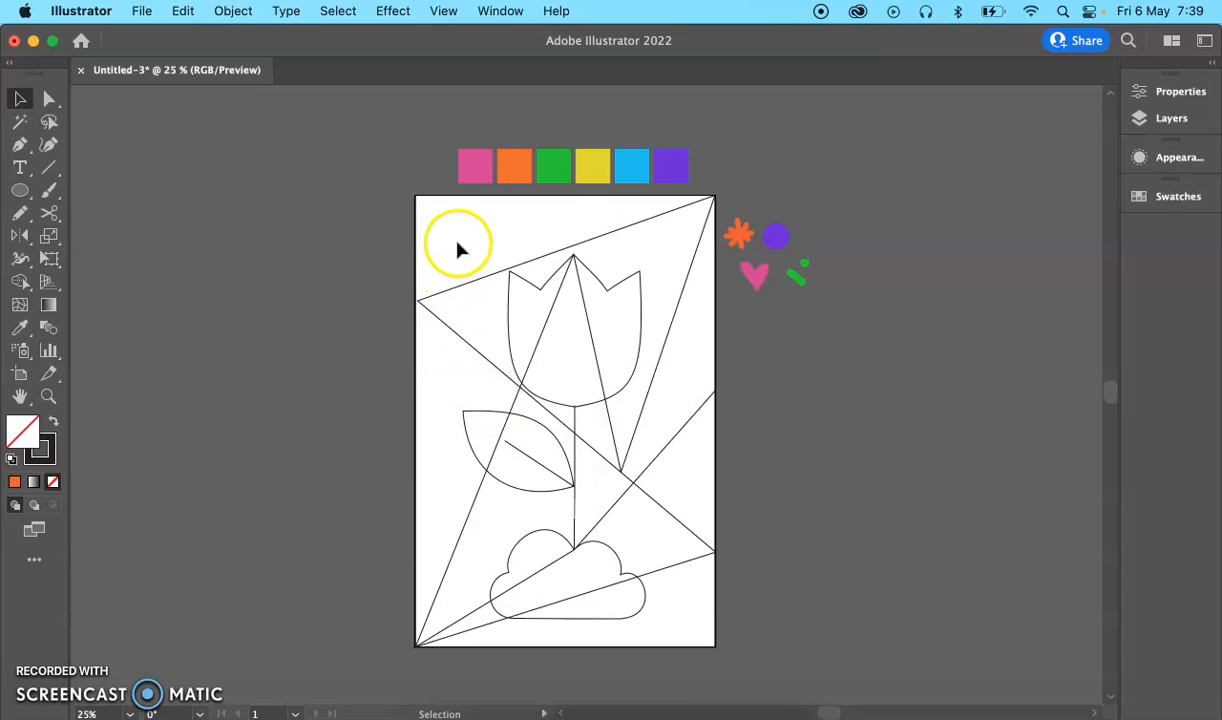
# Move the corner anchor point of the large triangle onto the artboard frame's left edge to close the gap.
pyautogui.scroll(8, 405, 316)
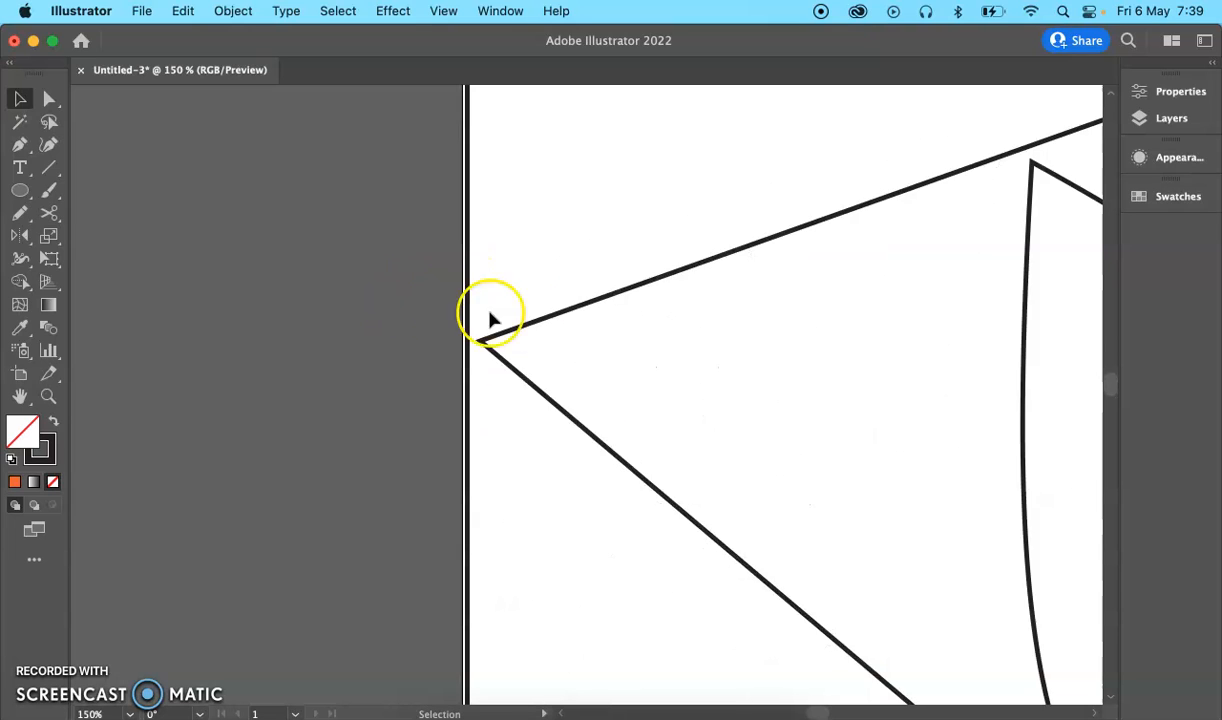
pyautogui.scroll(2, 518, 322)
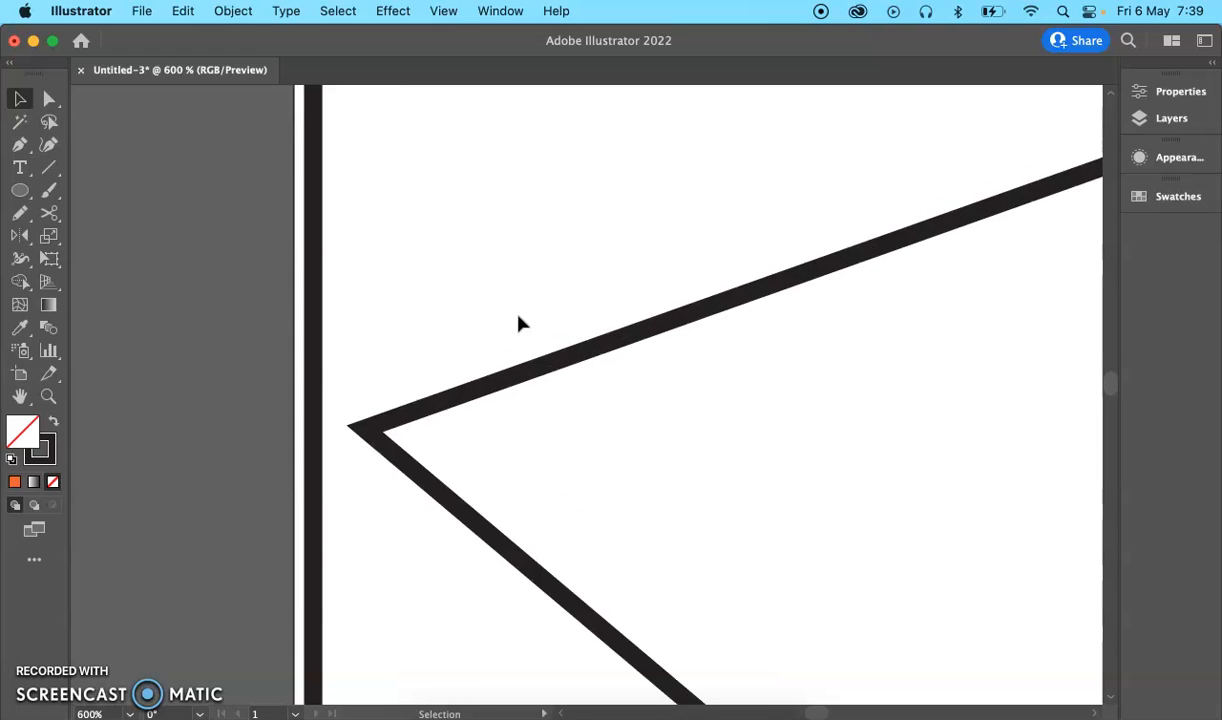
pyautogui.press('a')
pyautogui.click(371, 438)
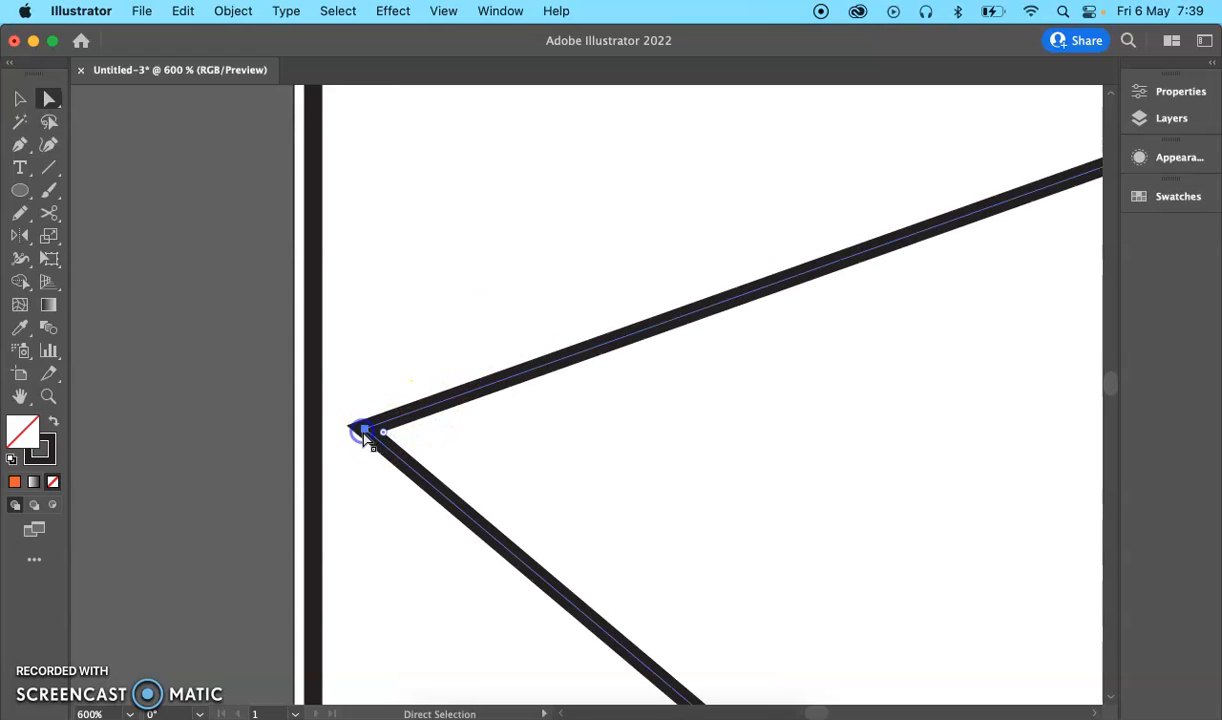
pyautogui.moveTo(362, 432); pyautogui.dragTo(313, 433)
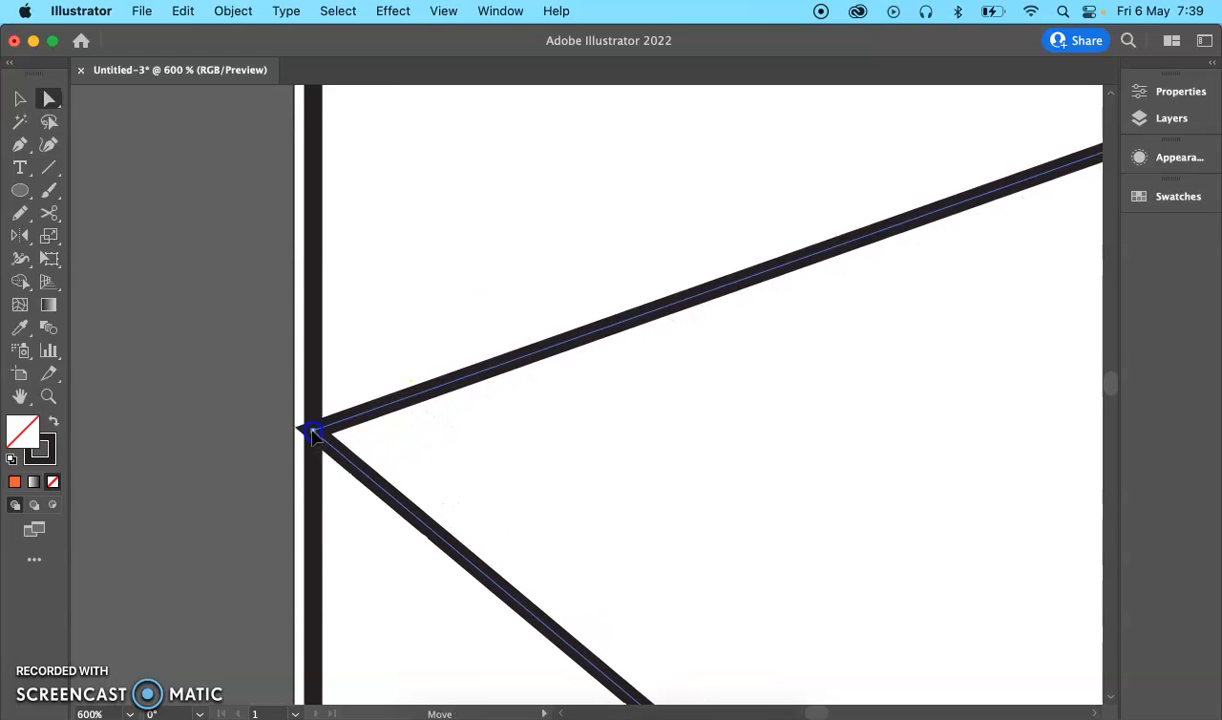
pyautogui.scroll(-6, 592, 469)
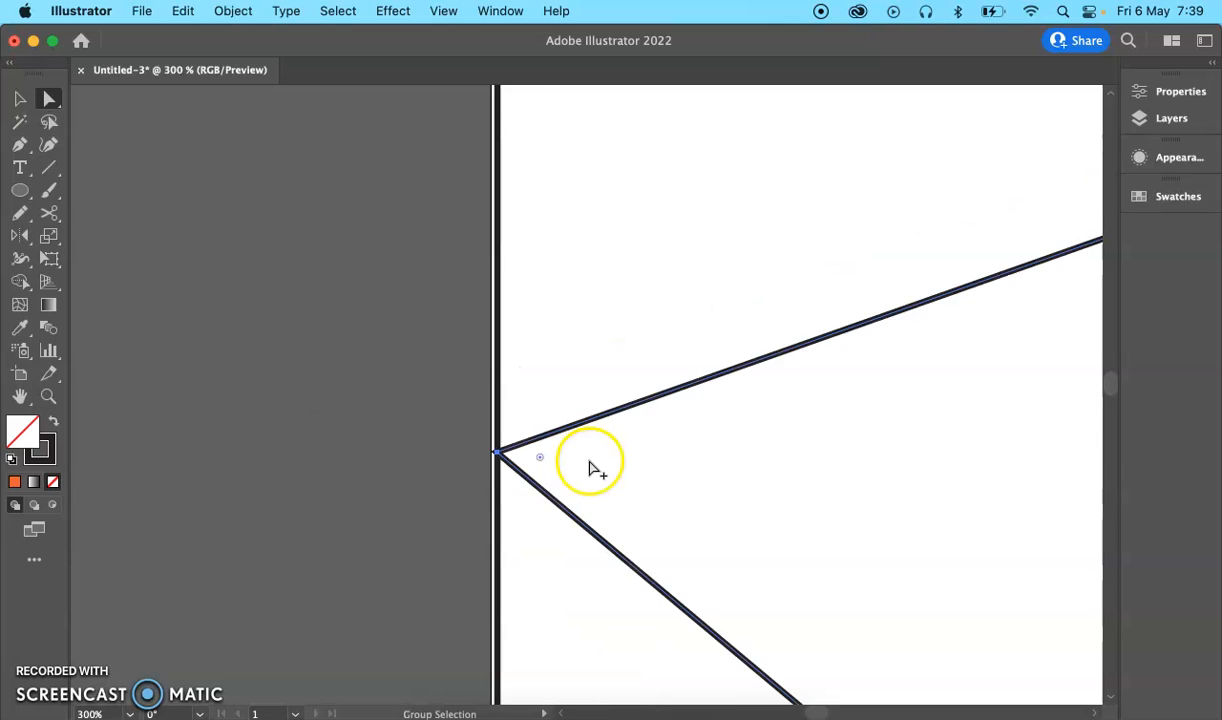
pyautogui.scroll(-2, 590, 466)
pyautogui.click(855, 463)
pyautogui.press('v')
pyautogui.moveTo(862, 465); pyautogui.dragTo(650, 350)
pyautogui.scroll(-1, 662, 360)
pyautogui.moveTo(795, 409); pyautogui.dragTo(777, 409)
pyautogui.click(438, 154)
pyautogui.moveTo(720, 207); pyautogui.dragTo(874, 352)
pyautogui.click(788, 206)
pyautogui.click(841, 375)
pyautogui.click(873, 352)
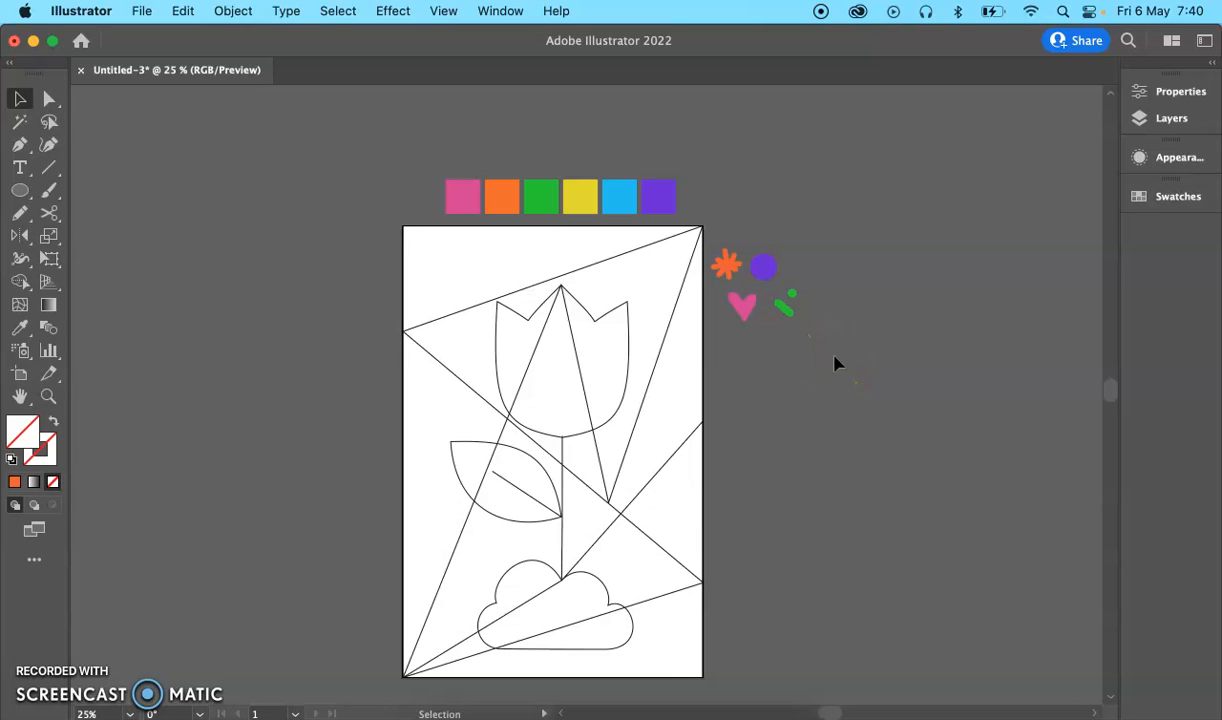
pyautogui.moveTo(832, 450); pyautogui.dragTo(807, 431)
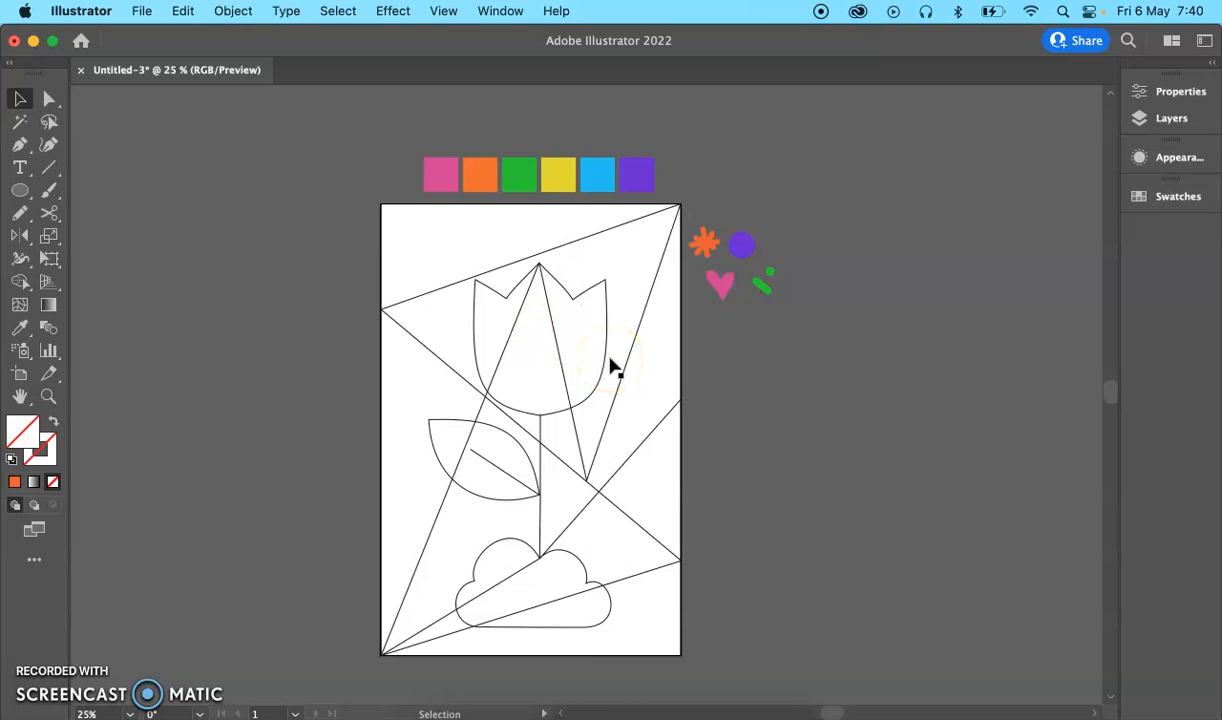
pyautogui.click(396, 142)
pyautogui.moveTo(695, 183); pyautogui.dragTo(697, 185)
pyautogui.click(744, 170)
pyautogui.moveTo(401, 135); pyautogui.dragTo(807, 180)
pyautogui.click(802, 314)
pyautogui.click(756, 322)
pyautogui.click(844, 448)
# Save the fill colour of the pink square above the artboard as a new swatch.
pyautogui.click(445, 177)
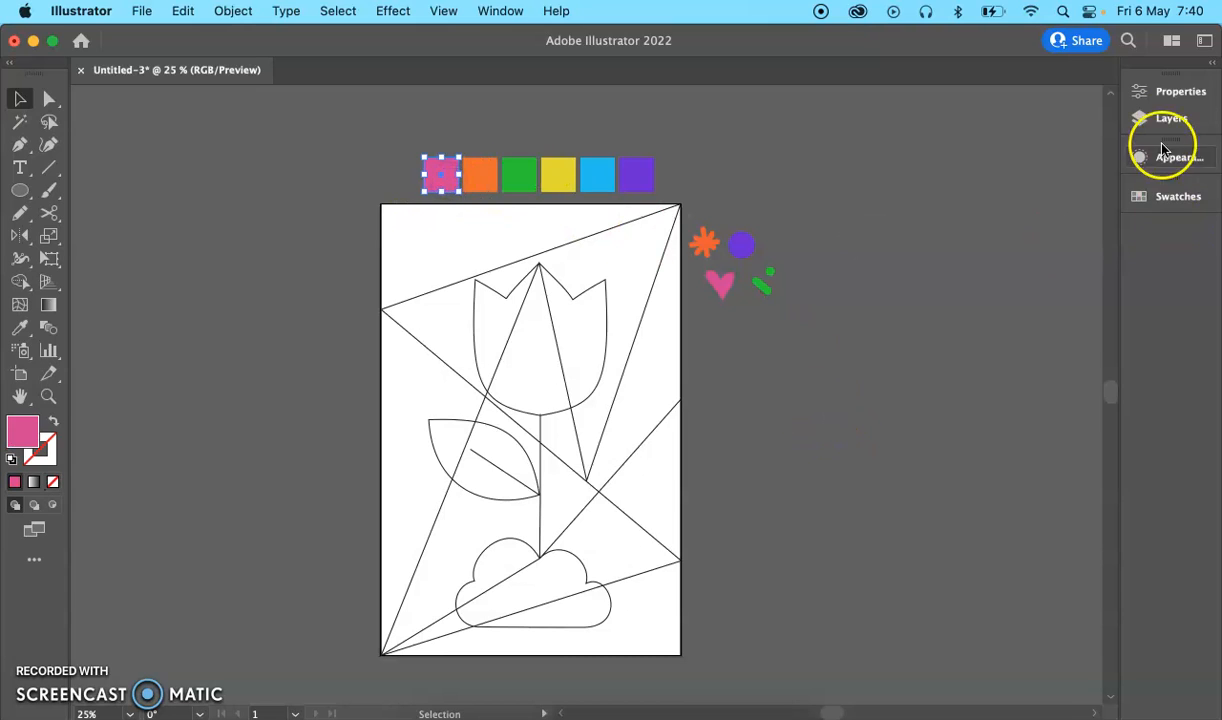
pyautogui.click(1165, 100)
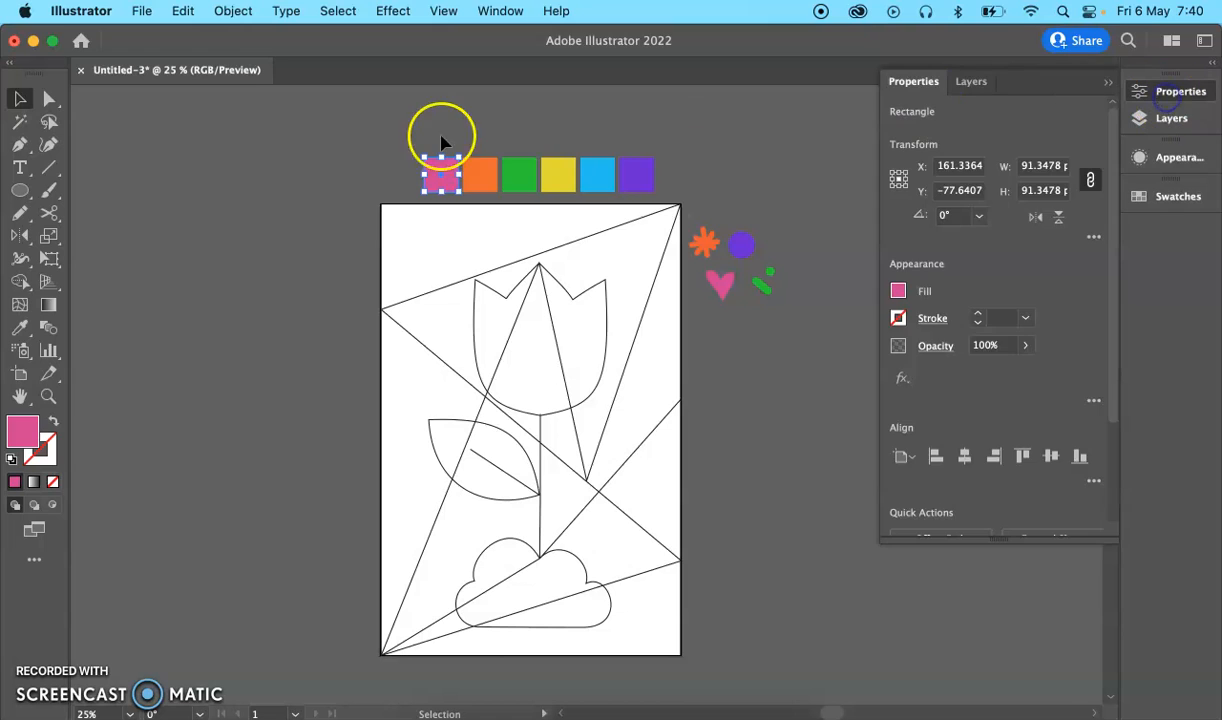
pyautogui.click(901, 292)
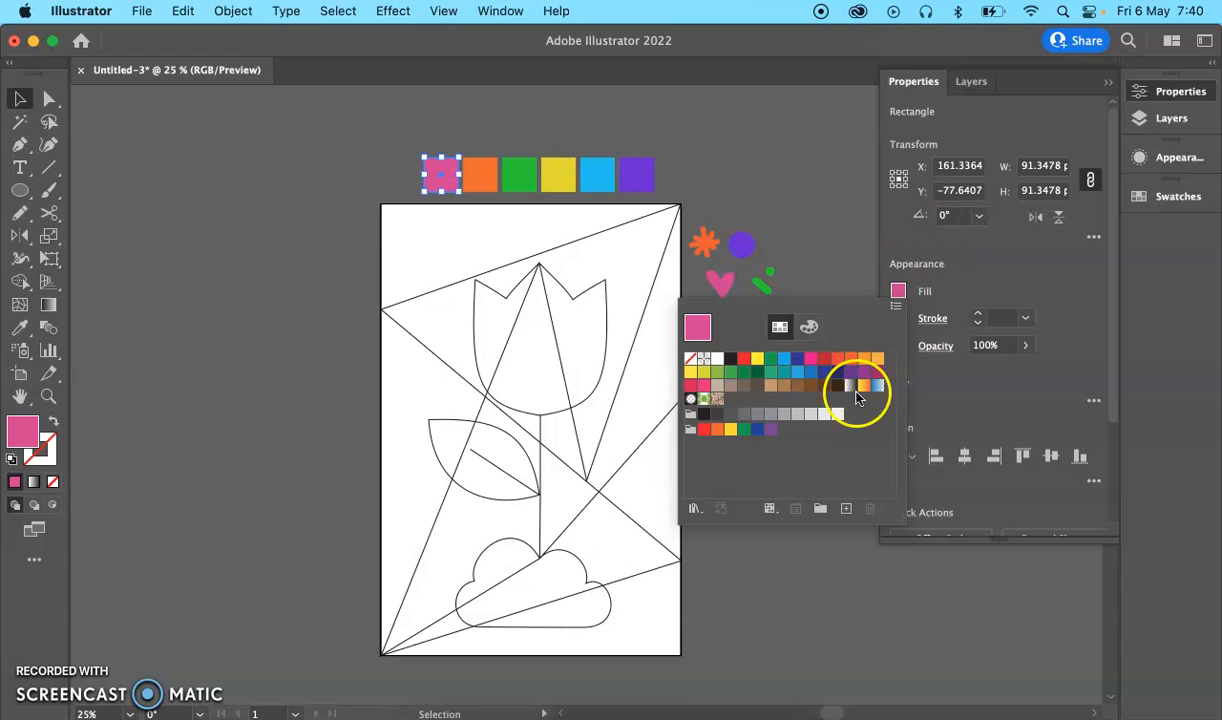
pyautogui.click(846, 507)
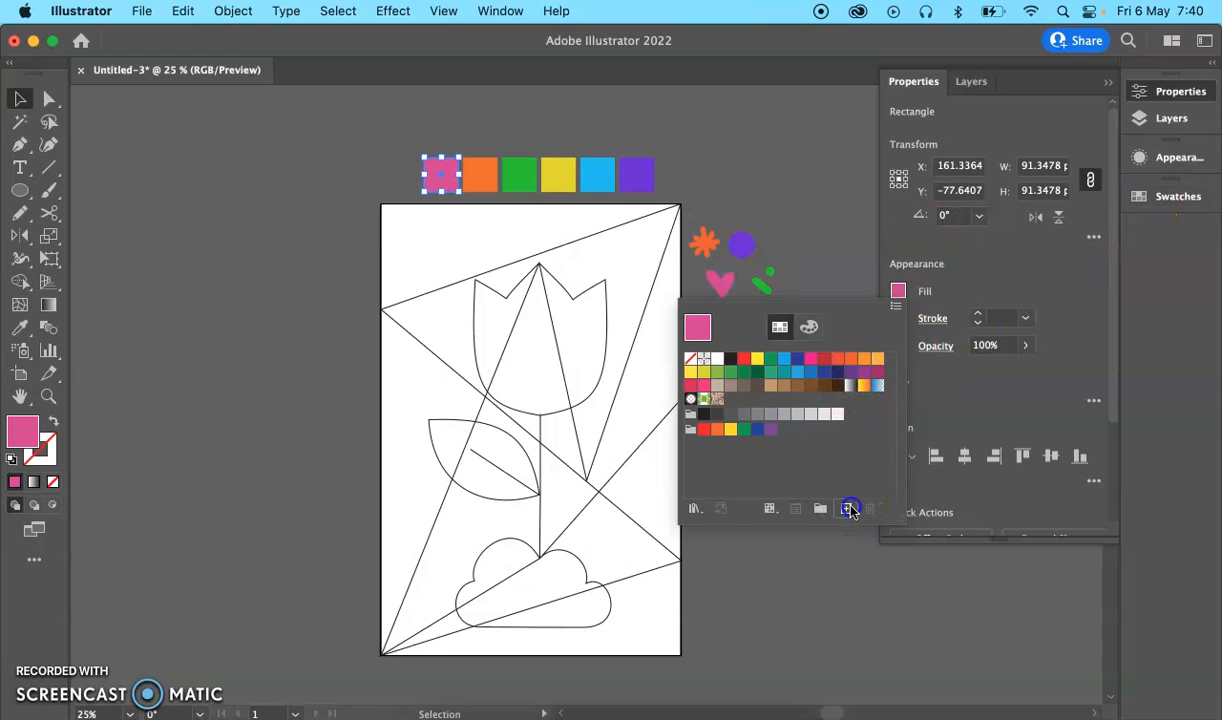
pyautogui.click(703, 499)
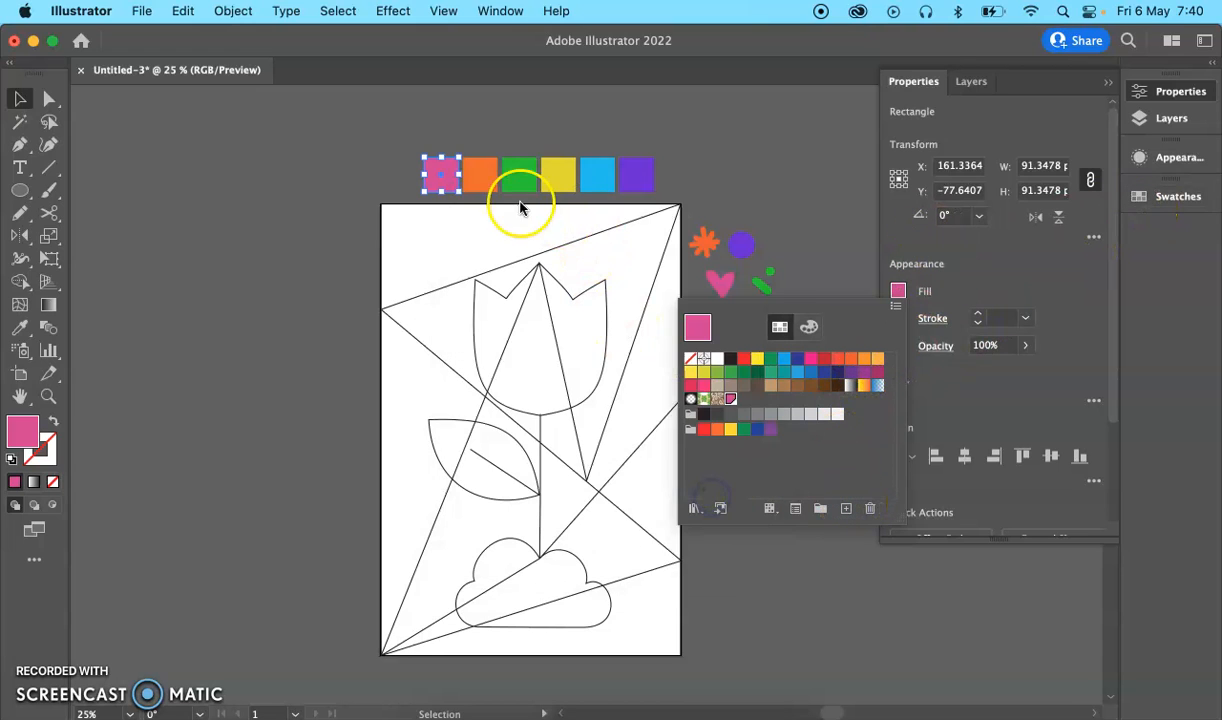
# Save the orange square's fill as a new global process swatch named R=240 G=107 B=34.
pyautogui.click(492, 186)
pyautogui.click(485, 178)
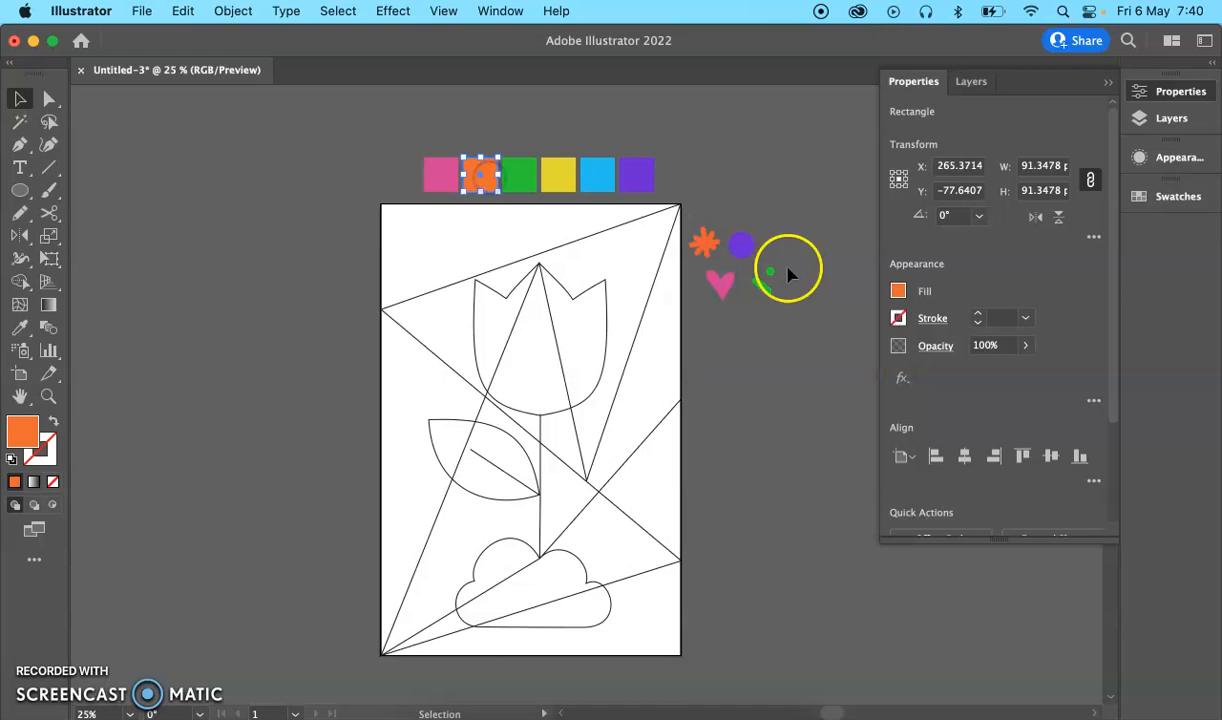
pyautogui.click(898, 290)
pyautogui.click(846, 507)
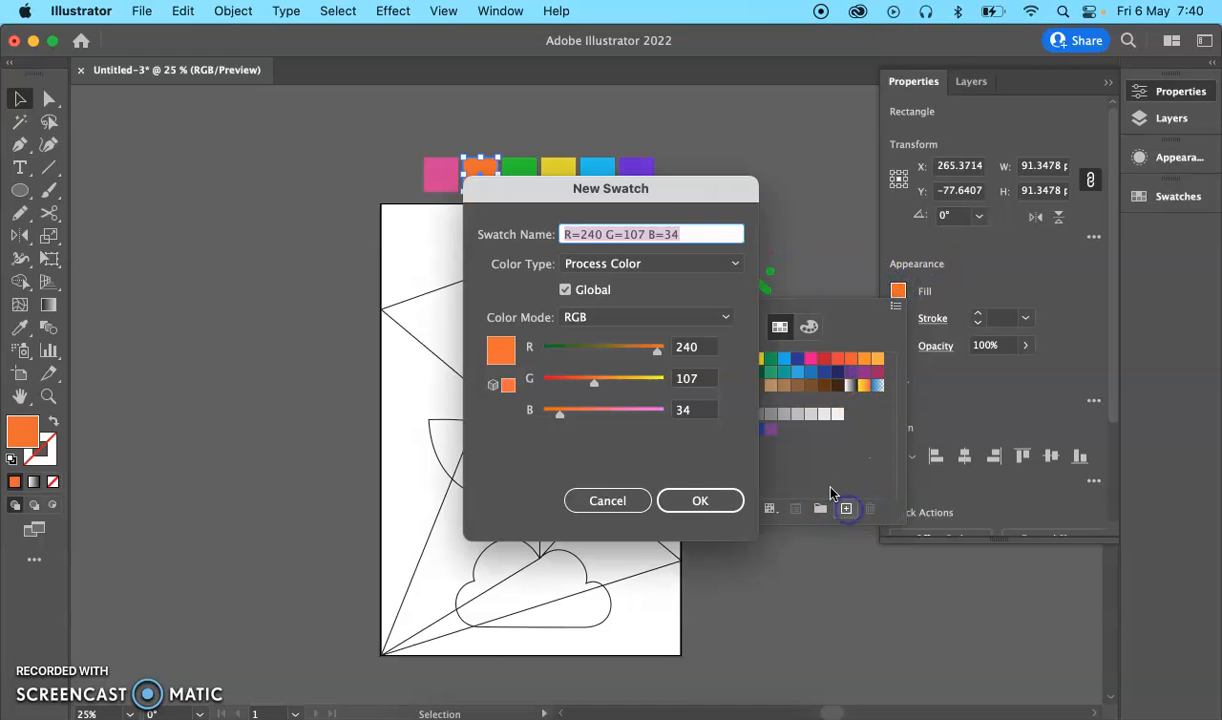
pyautogui.click(704, 499)
pyautogui.click(750, 148)
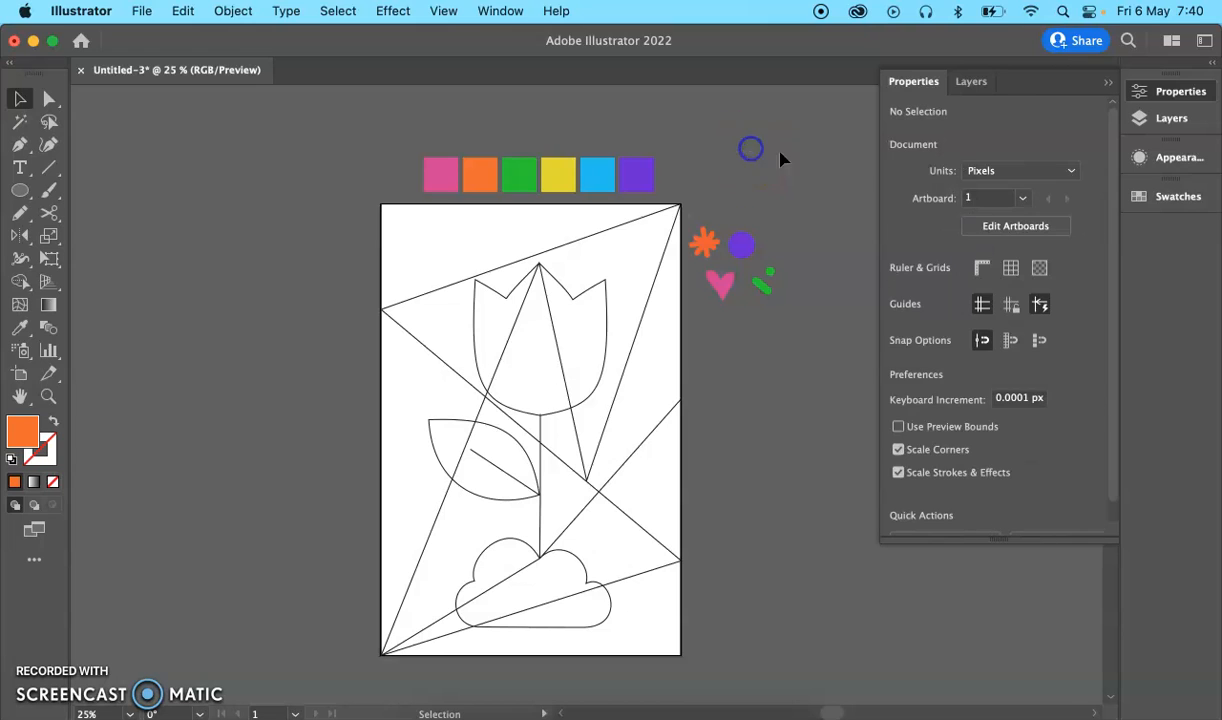
pyautogui.moveTo(679, 663); pyautogui.dragTo(370, 302)
pyautogui.moveTo(357, 222); pyautogui.dragTo(355, 220)
pyautogui.click(19, 281)
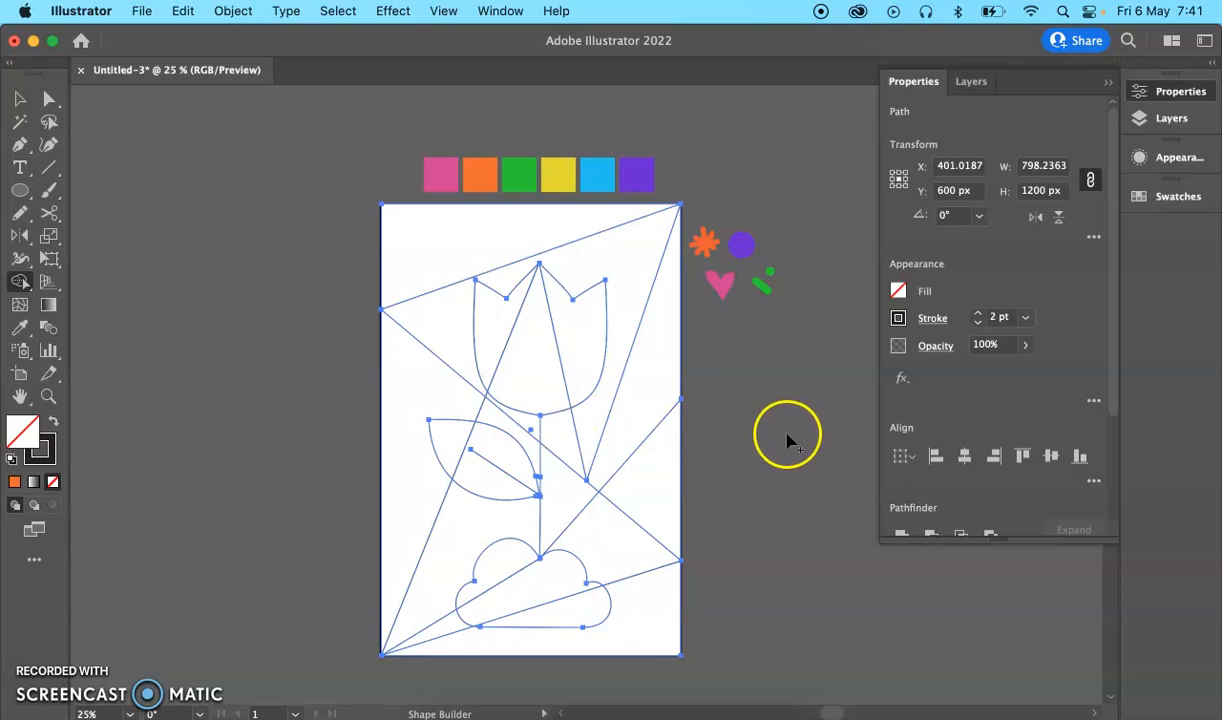
pyautogui.press('v')
pyautogui.click(772, 467)
# Move the lower point of the V-shaped lines onto the long diagonal line, at about X 548, Y 735 px.
pyautogui.scroll(7, 573, 472)
pyautogui.scroll(-3, 660, 460)
pyautogui.press('a')
pyautogui.click(582, 470)
pyautogui.moveTo(584, 475); pyautogui.dragTo(586, 493)
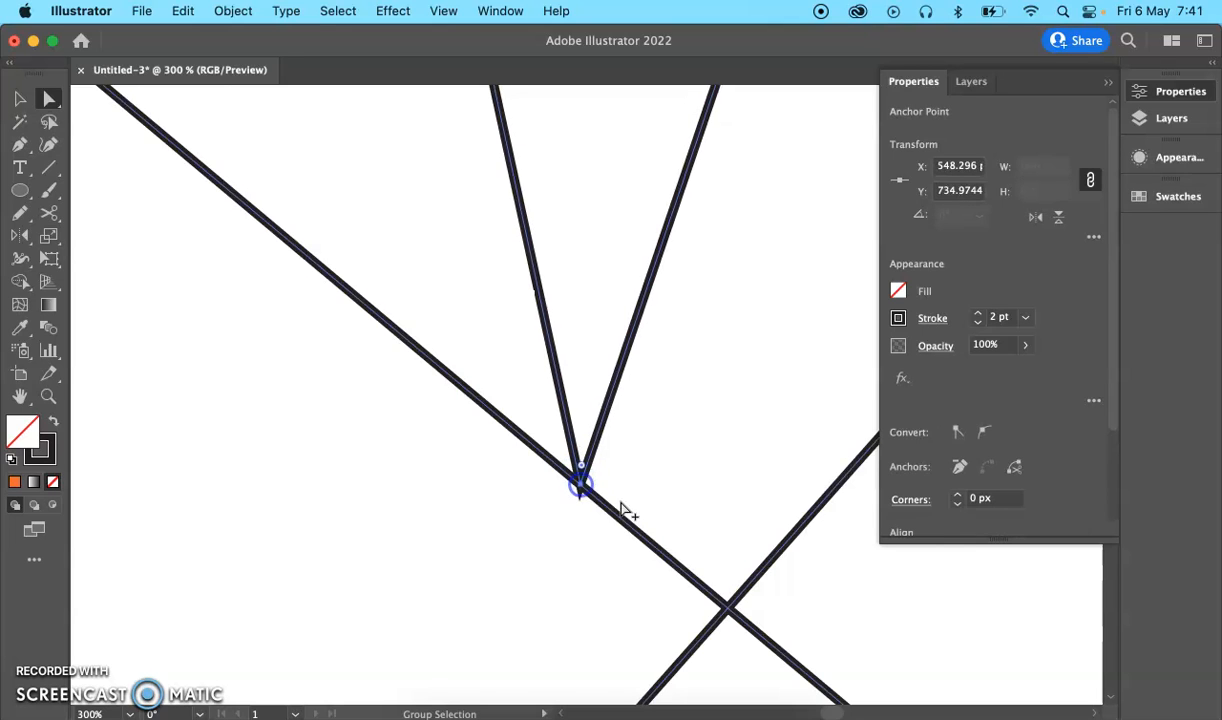
pyautogui.scroll(-7, 622, 505)
pyautogui.press('v')
pyautogui.click(725, 657)
pyautogui.moveTo(725, 657); pyautogui.dragTo(390, 238)
pyautogui.click(748, 448)
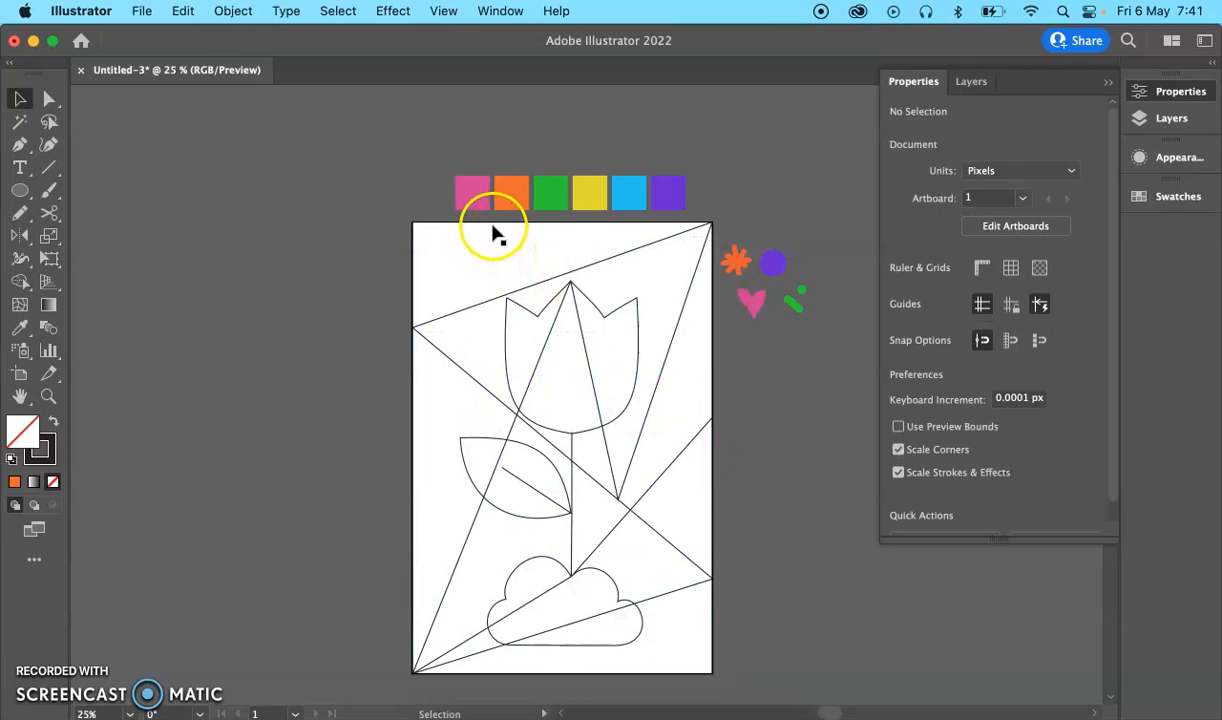
# Select all the line art on the artboard and turn its enclosed background, flower, leaf and cloud areas into separate shapes with Shape Builder.
pyautogui.moveTo(354, 226)
pyautogui.mouseDown()
pyautogui.moveTo(592, 410)
pyautogui.moveTo(700, 698)
pyautogui.mouseUp()
pyautogui.click(20, 282)
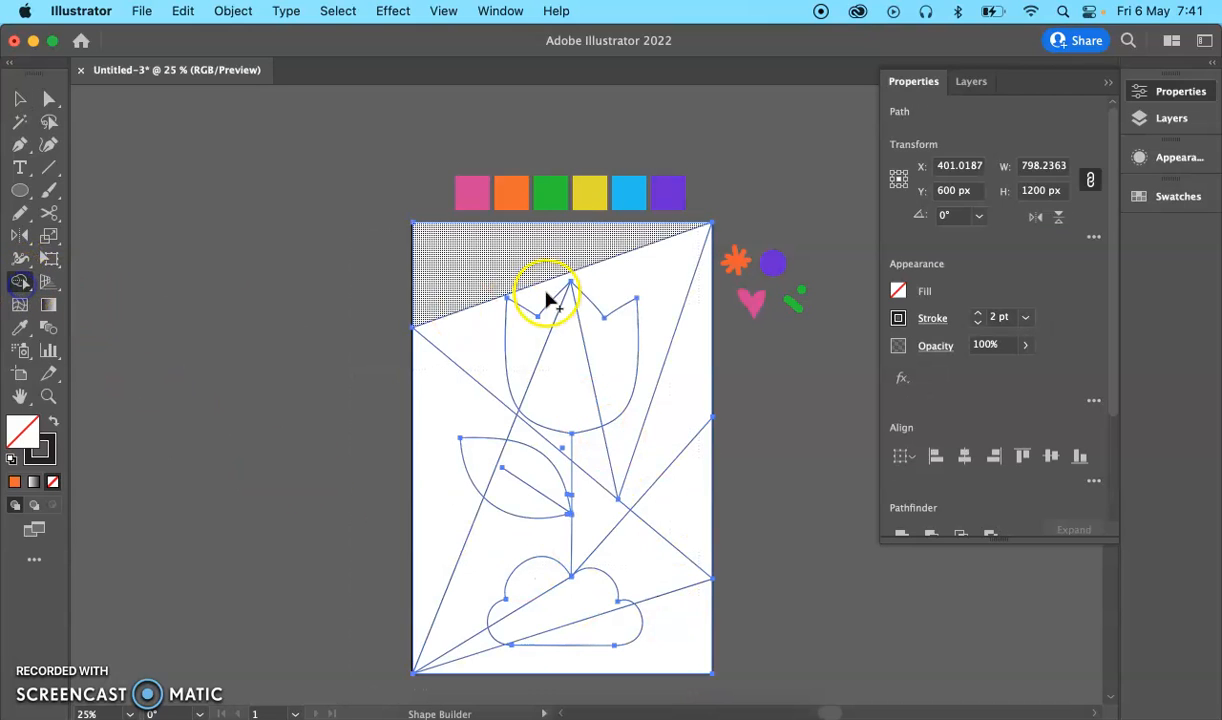
pyautogui.click(524, 252)
pyautogui.click(664, 274)
pyautogui.click(694, 346)
pyautogui.click(696, 497)
pyautogui.click(655, 556)
pyautogui.click(682, 644)
pyautogui.click(628, 627)
pyautogui.click(584, 595)
pyautogui.click(534, 586)
pyautogui.click(505, 538)
pyautogui.click(583, 514)
pyautogui.click(443, 403)
pyautogui.click(561, 387)
pyautogui.click(473, 330)
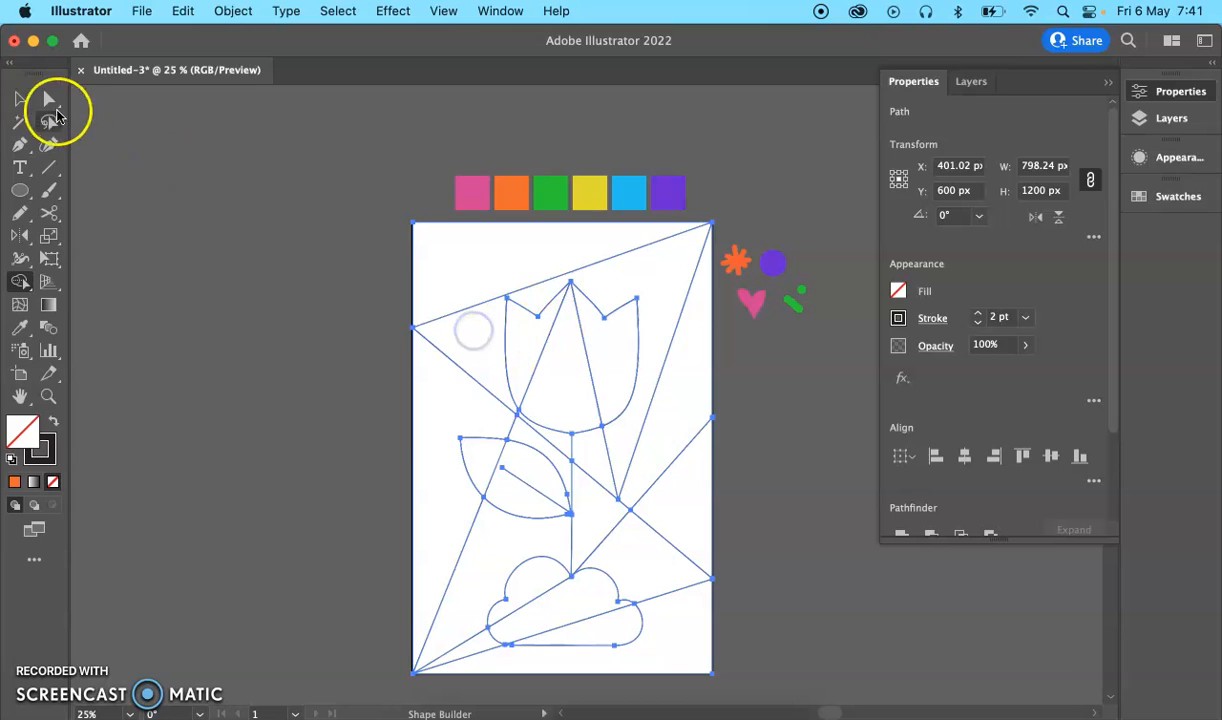
pyautogui.click(20, 98)
pyautogui.click(149, 214)
pyautogui.click(778, 416)
# Make a new pattern from the orange flower motif beside the artboard and accept the notice.
pyautogui.moveTo(802, 370); pyautogui.dragTo(625, 368)
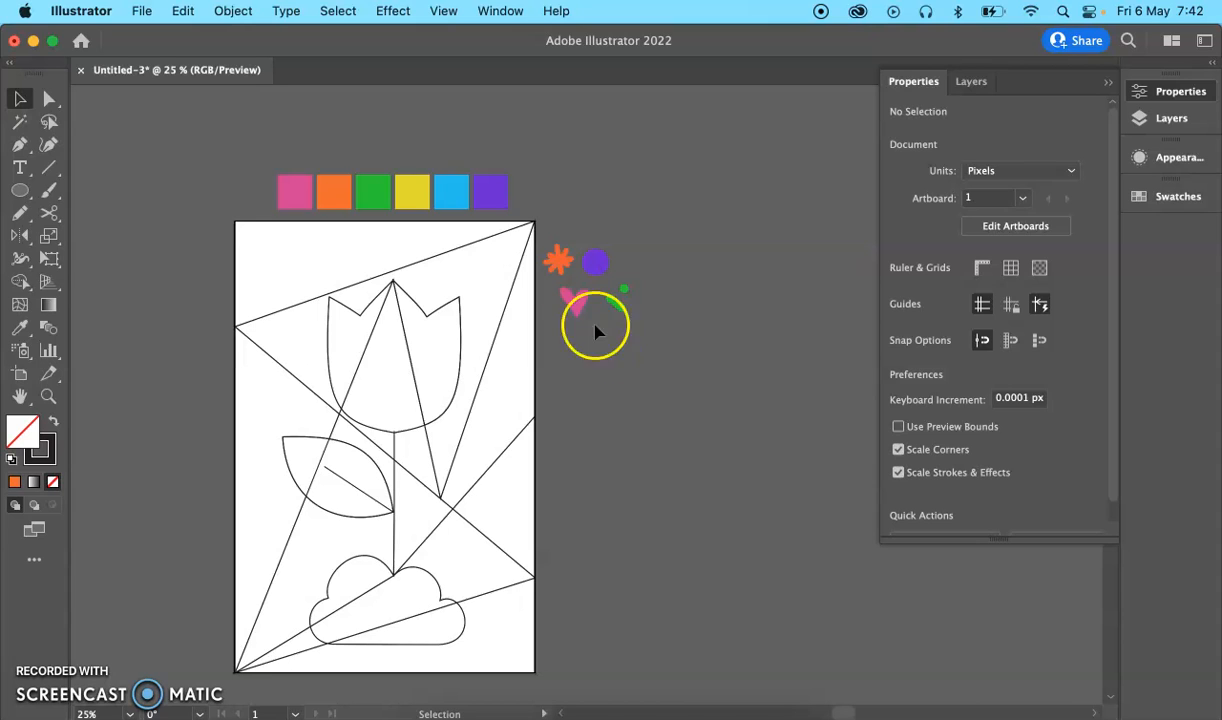
pyautogui.click(558, 262)
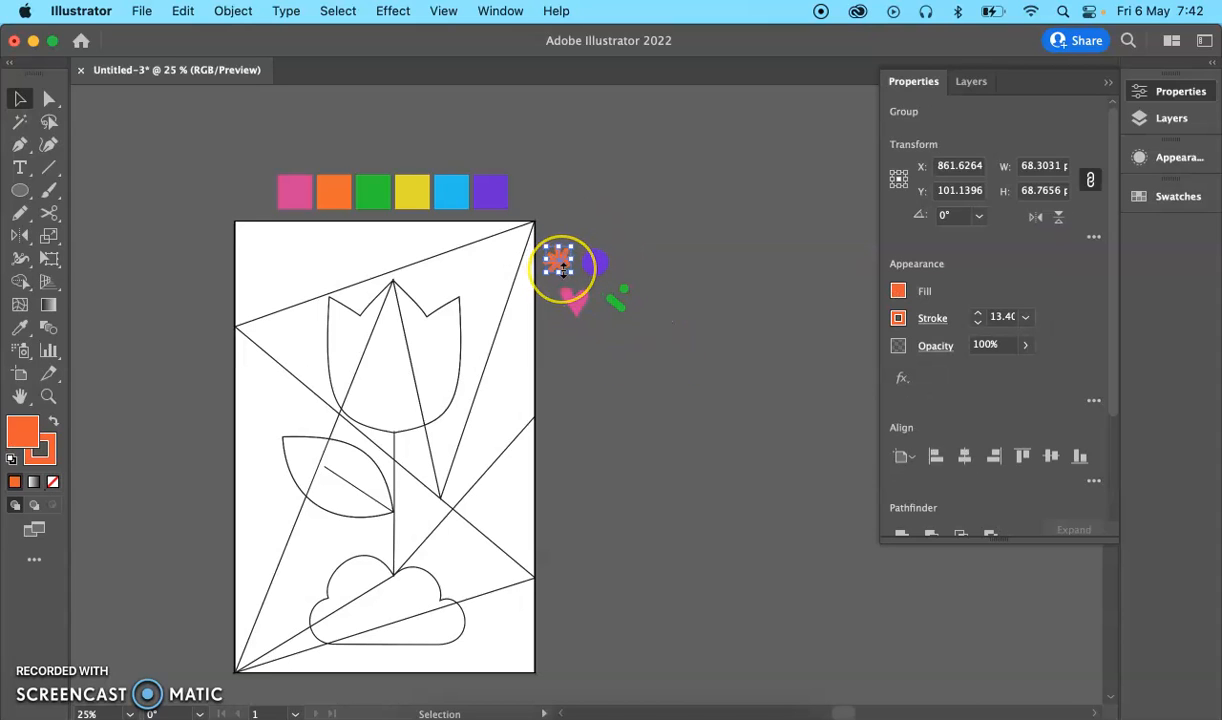
pyautogui.click(236, 12)
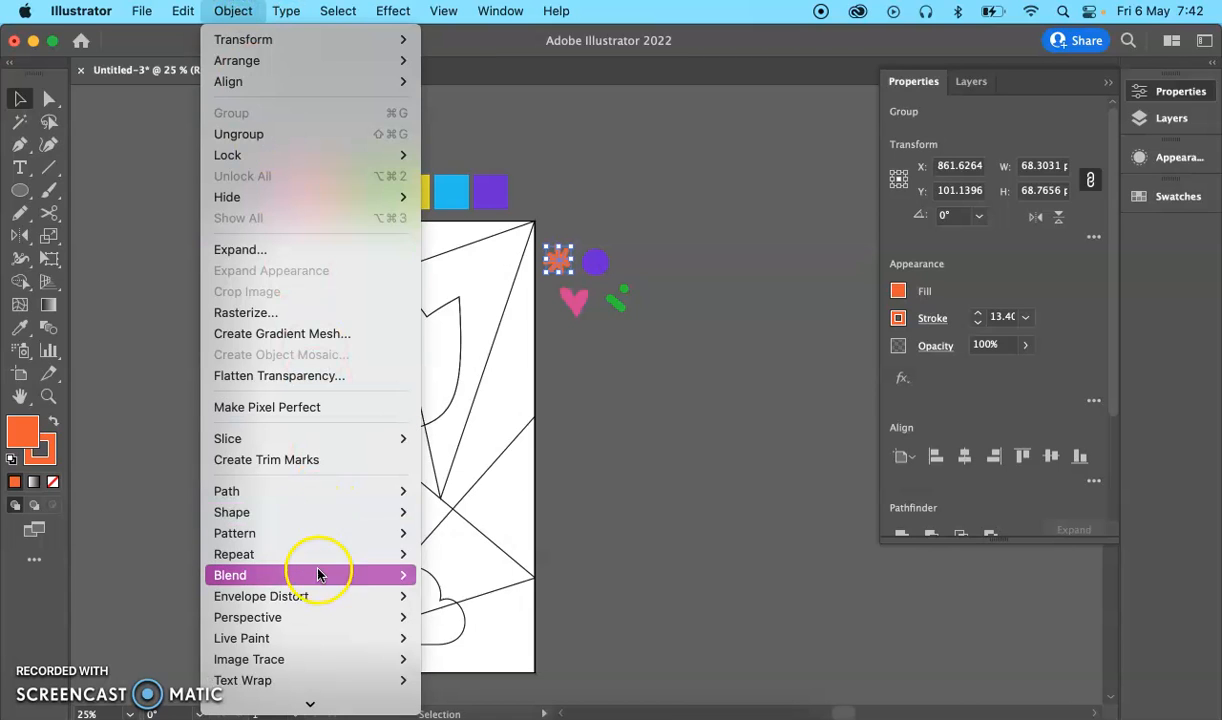
pyautogui.moveTo(322, 540)
pyautogui.click(444, 534)
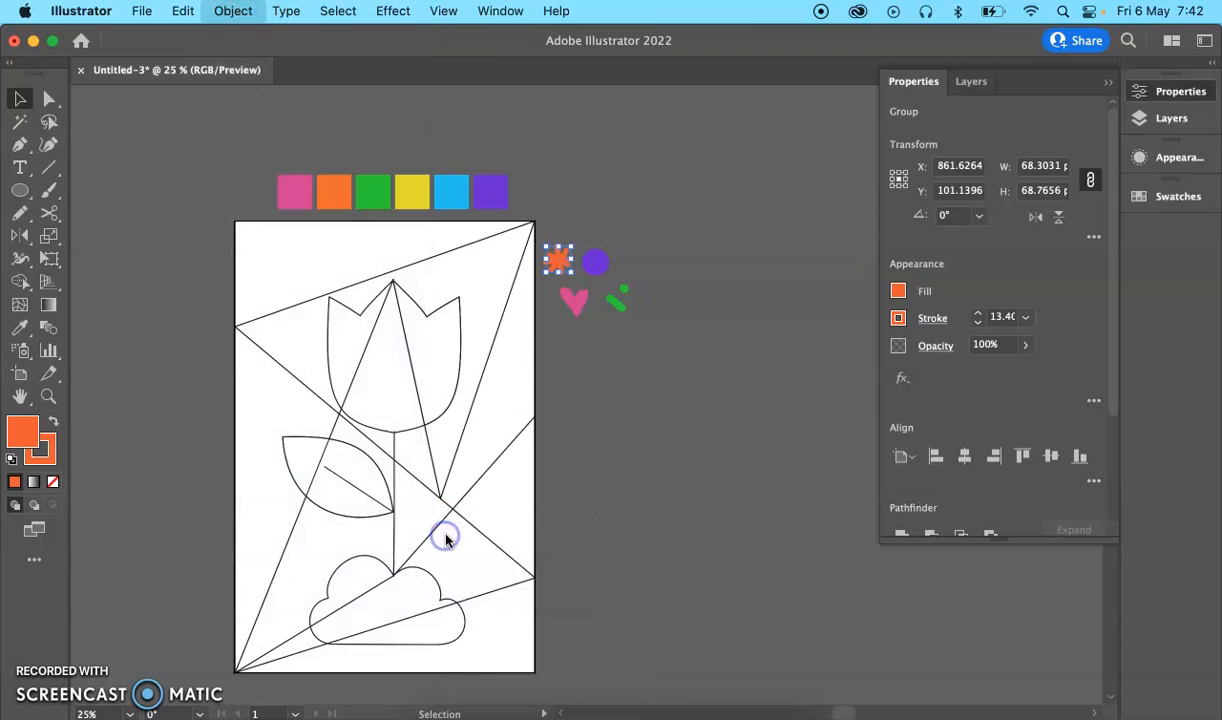
pyautogui.click(446, 422)
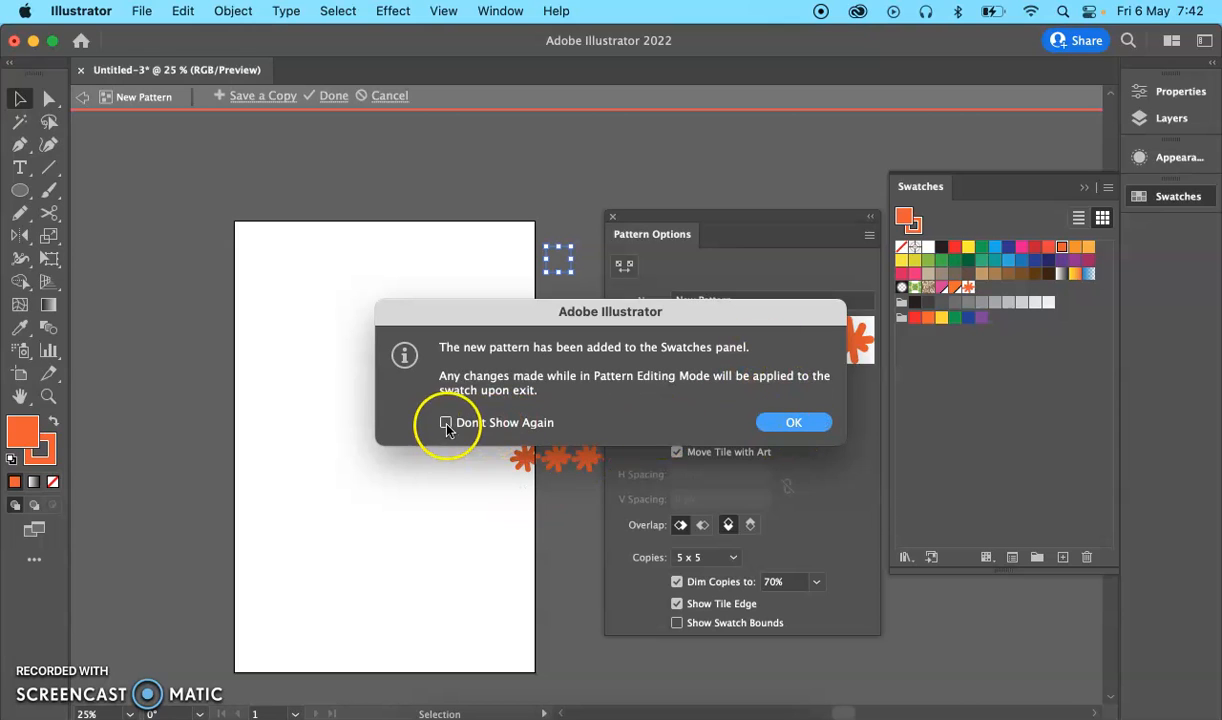
pyautogui.click(782, 424)
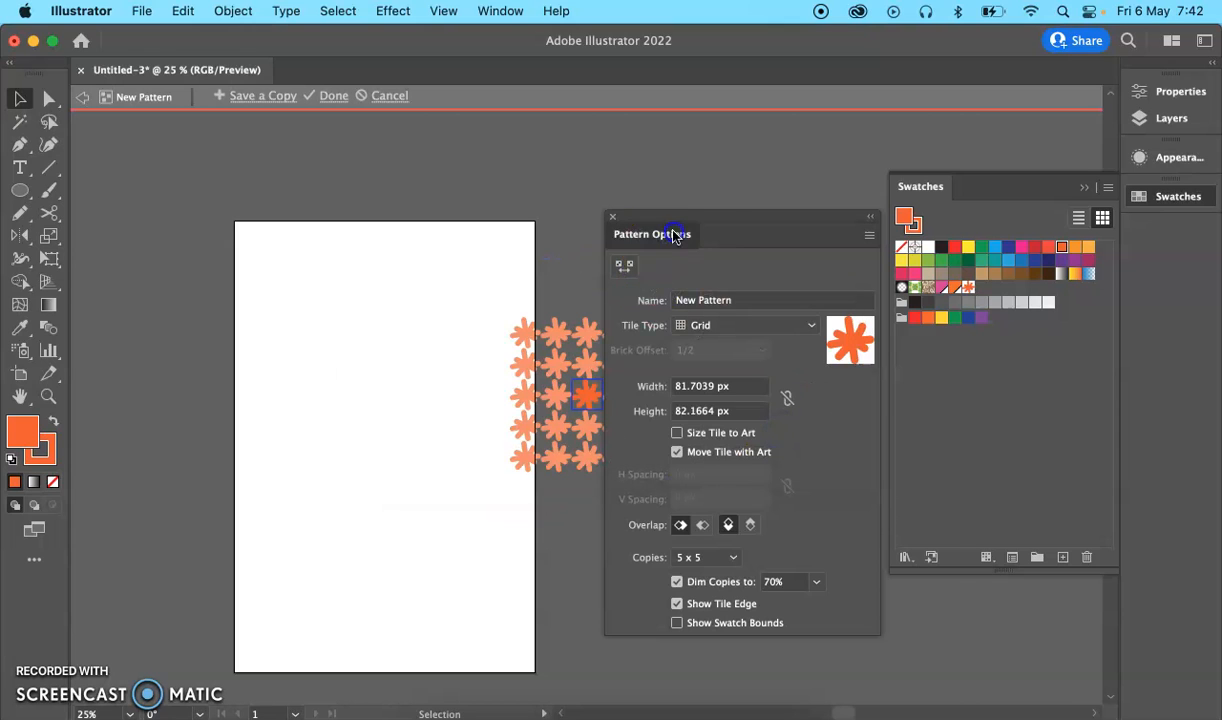
# Set the orange flower pattern's tile width to 112 px and height to 118 px.
pyautogui.moveTo(671, 235); pyautogui.dragTo(774, 220)
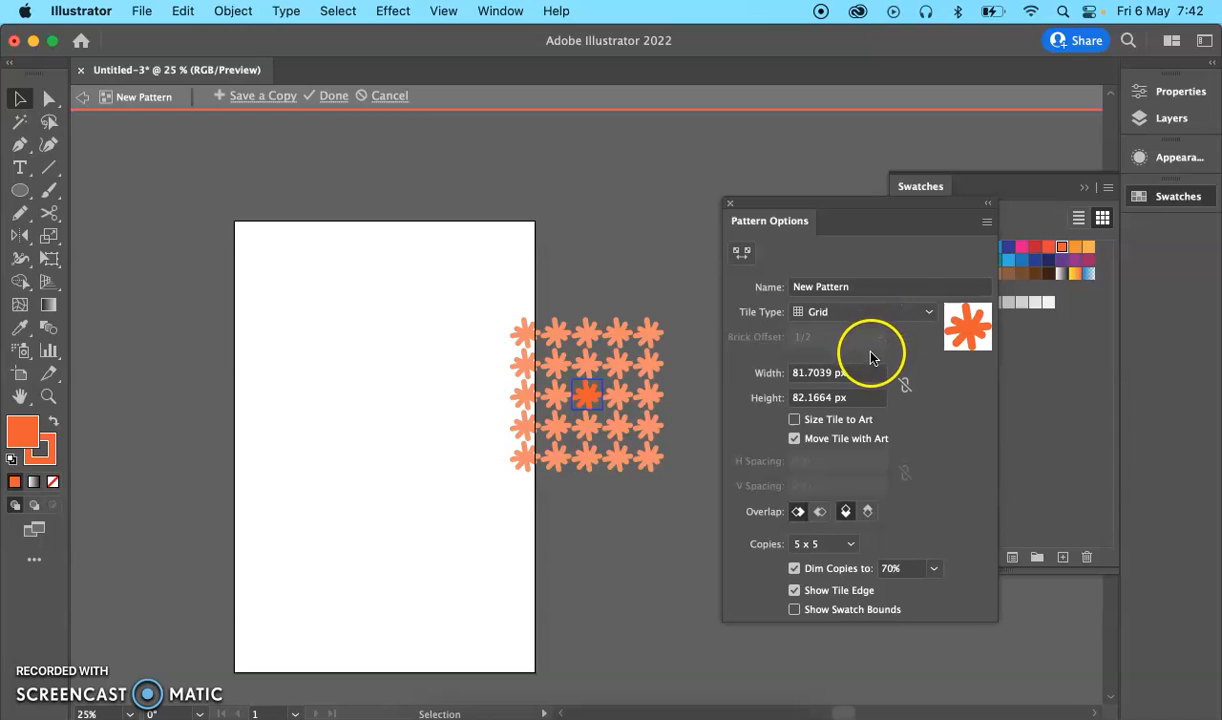
pyautogui.click(866, 375)
pyautogui.press('super+a')
pyautogui.press('BackSpace')
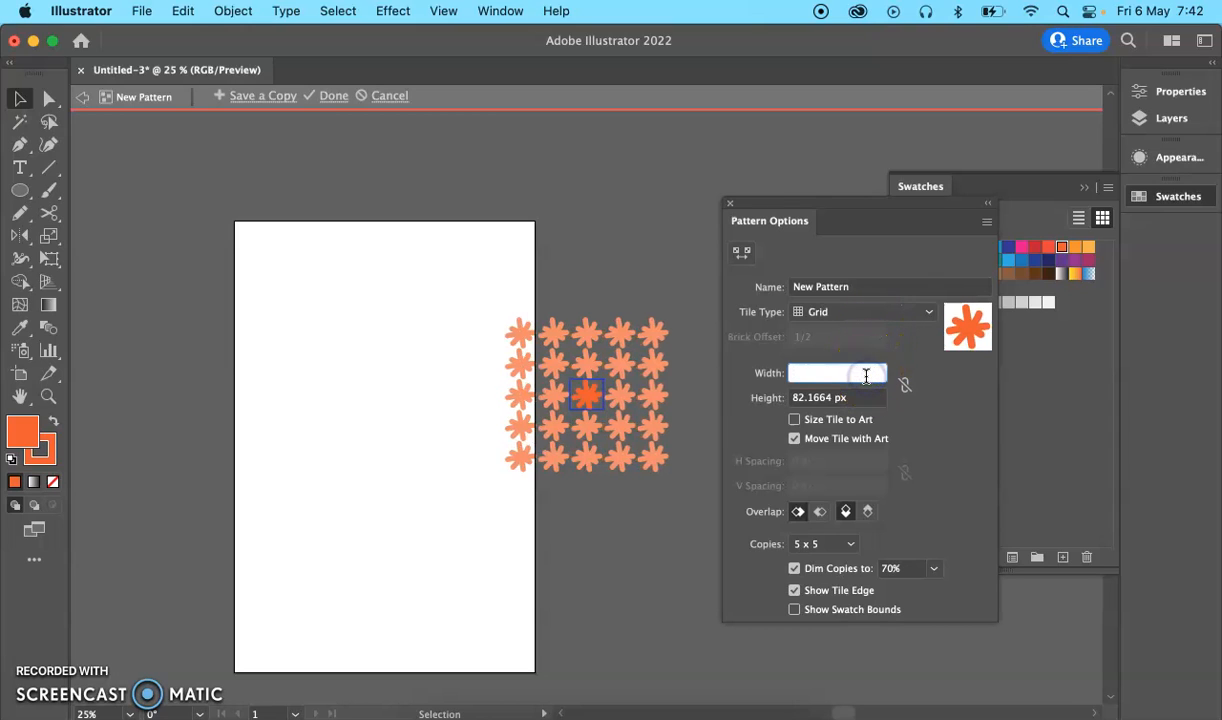
pyautogui.write('112')
pyautogui.press('Tab')
pyautogui.write('112')
pyautogui.press('Return')
pyautogui.write('118')
pyautogui.press('Return')
# Set the flower pattern's tile type to Brick by Row and finish editing the pattern.
pyautogui.click(893, 319)
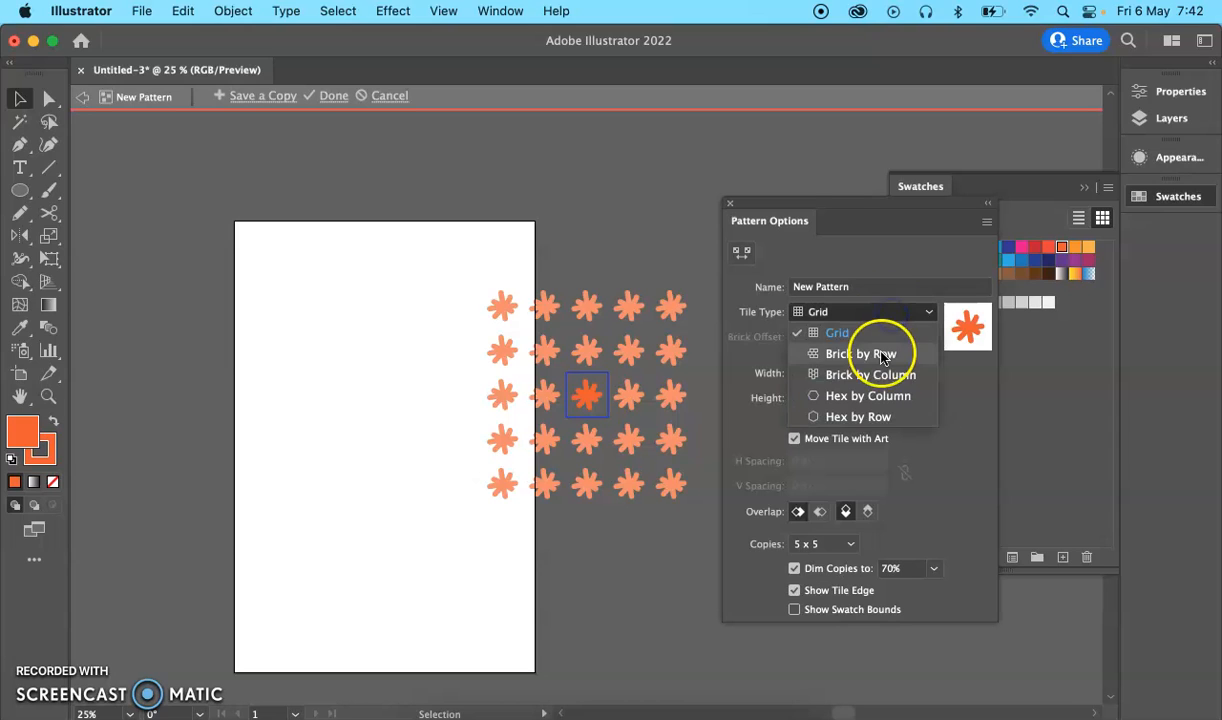
pyautogui.click(894, 338)
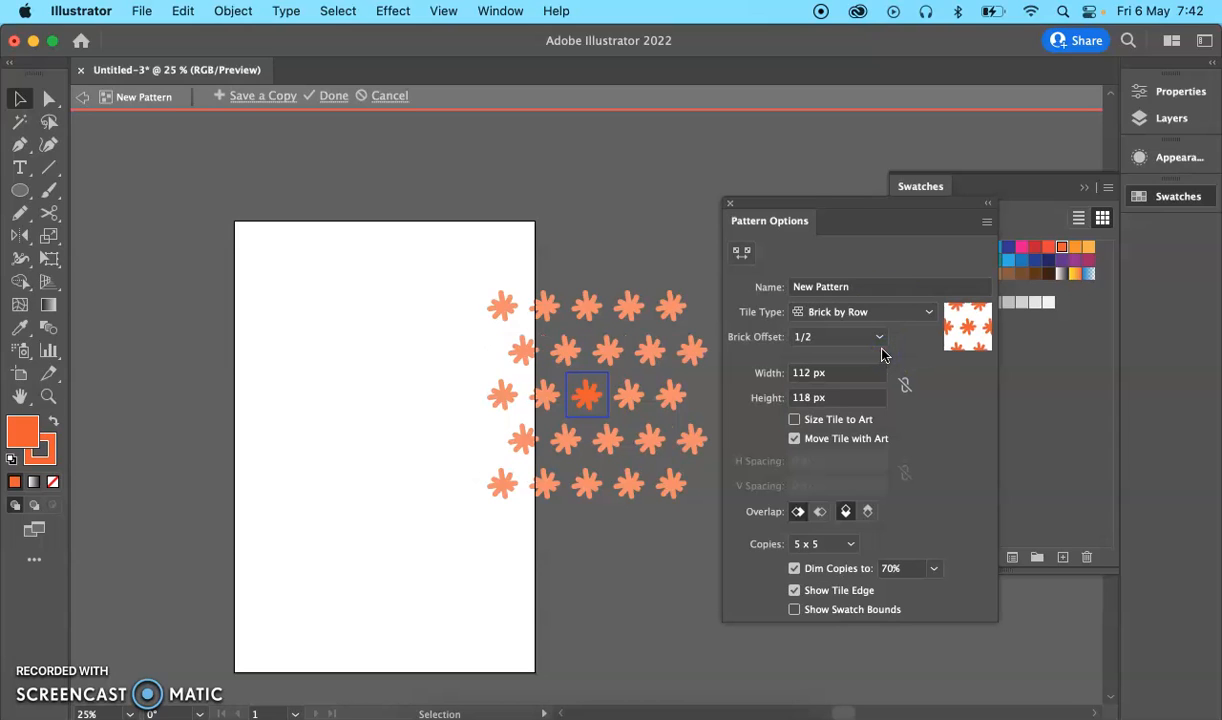
pyautogui.click(327, 96)
# Make a new pattern from the purple circle beside the artboard and set its tile type to Hex by Column.
pyautogui.click(594, 262)
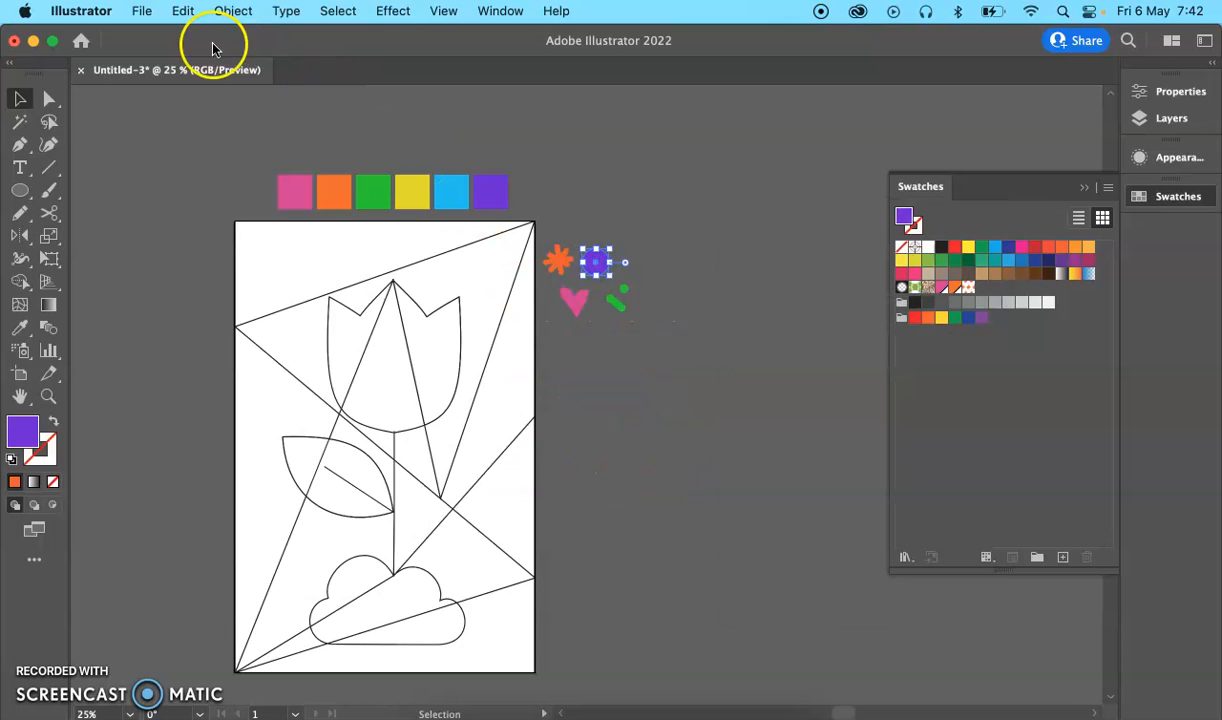
pyautogui.click(222, 14)
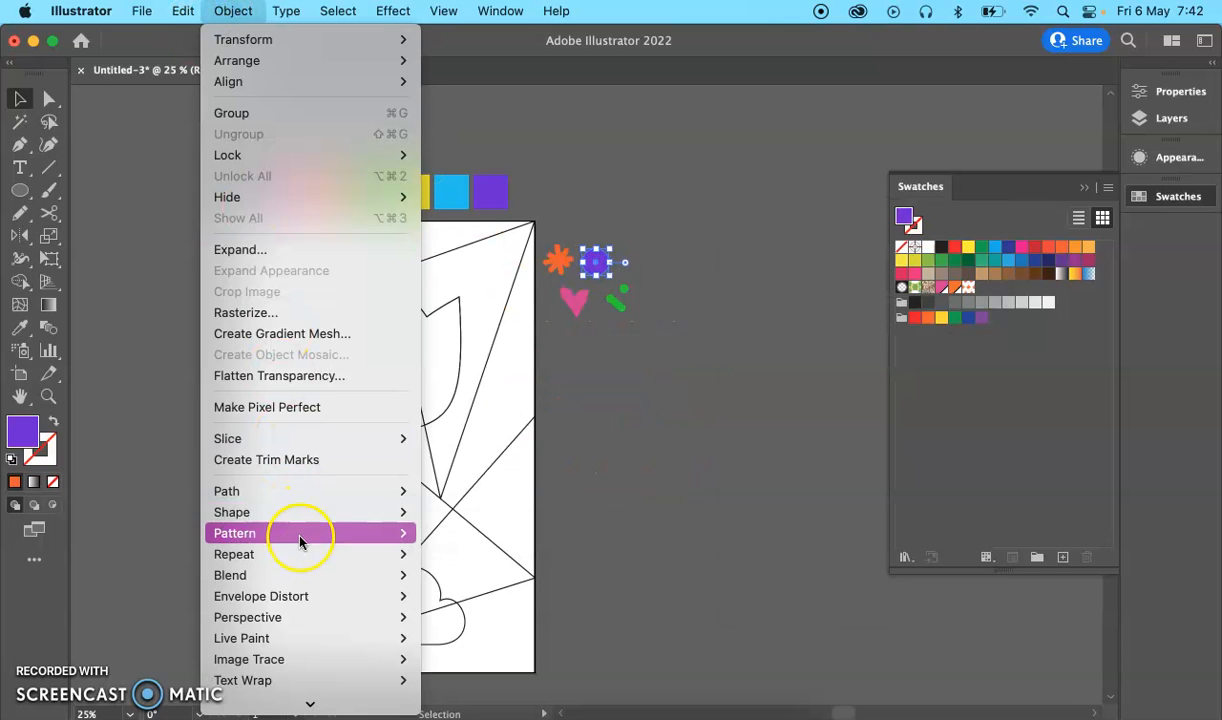
pyautogui.moveTo(300, 535)
pyautogui.click(443, 535)
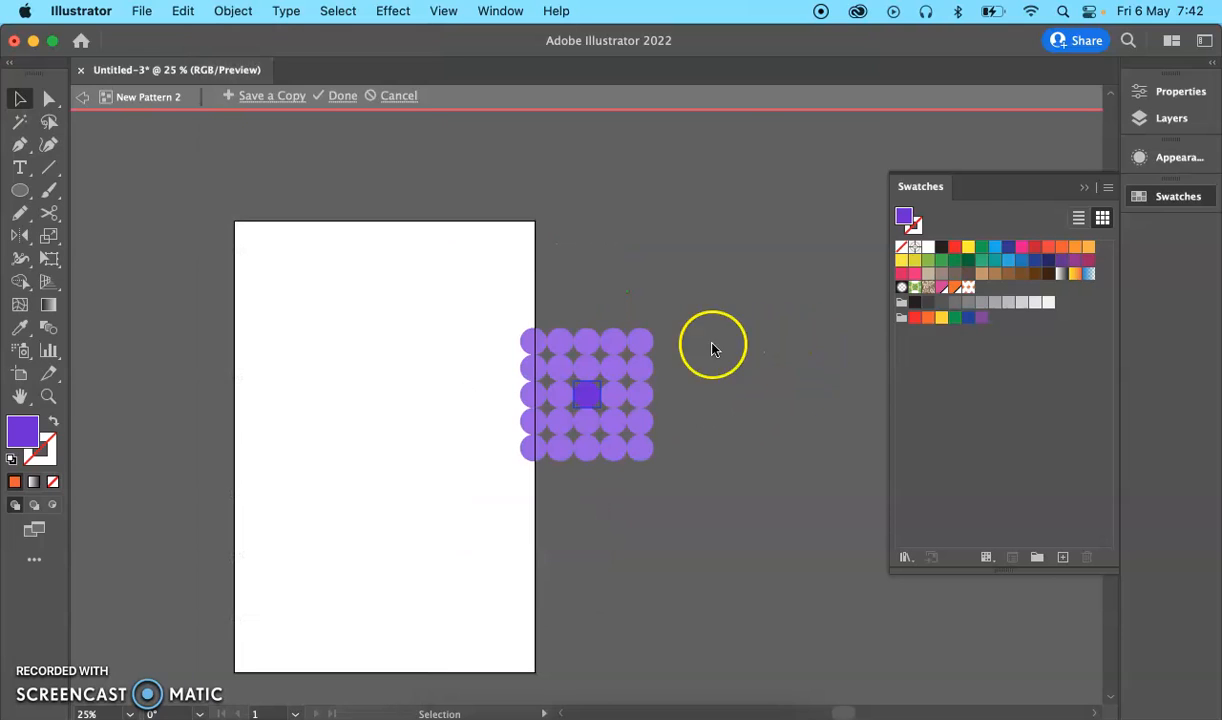
pyautogui.click(878, 314)
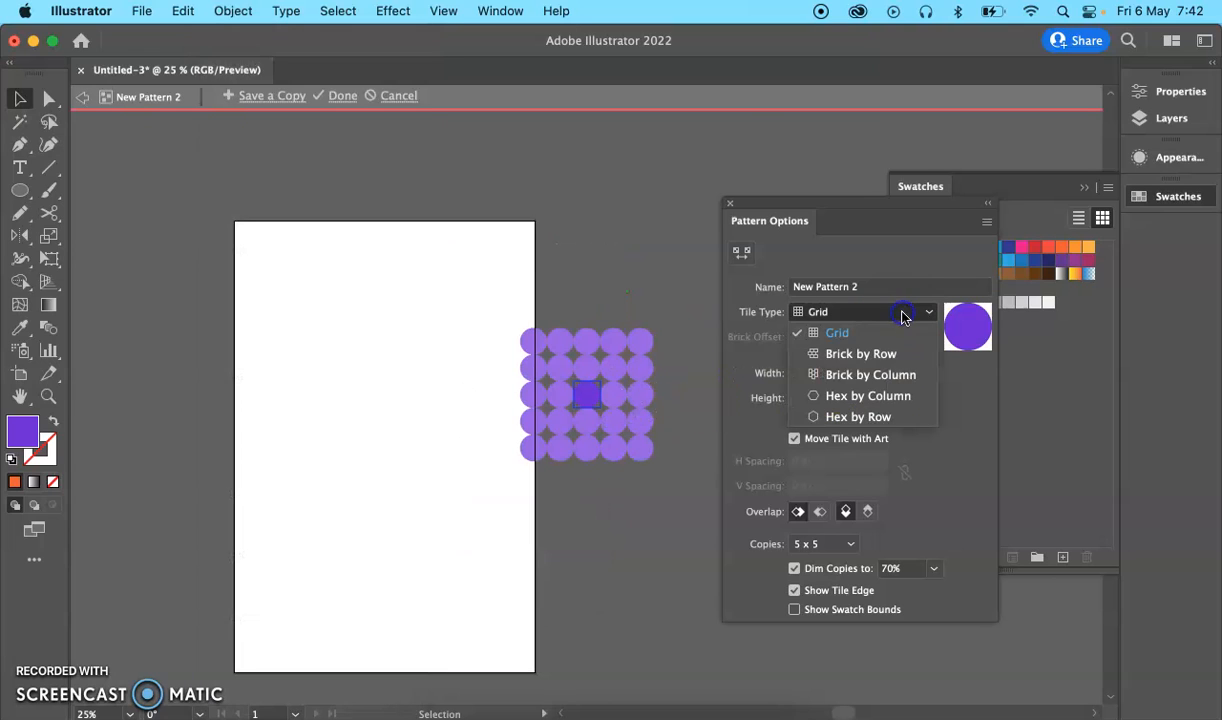
pyautogui.click(880, 399)
# Set the purple circle pattern's tile width to 133 px and height to 113 px, and finish editing the pattern.
pyautogui.click(866, 375)
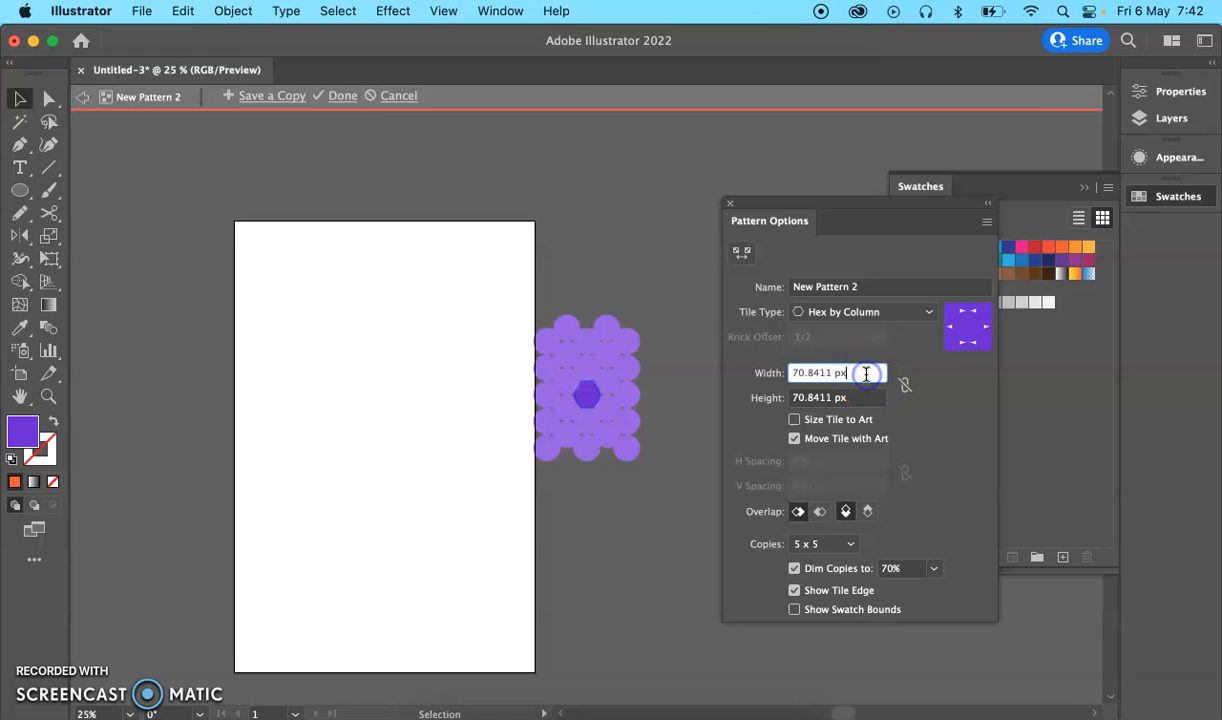
pyautogui.scroll(20, 866, 374)
pyautogui.click(859, 396)
pyautogui.scroll(20, 859, 396)
pyautogui.scroll(3, 859, 396)
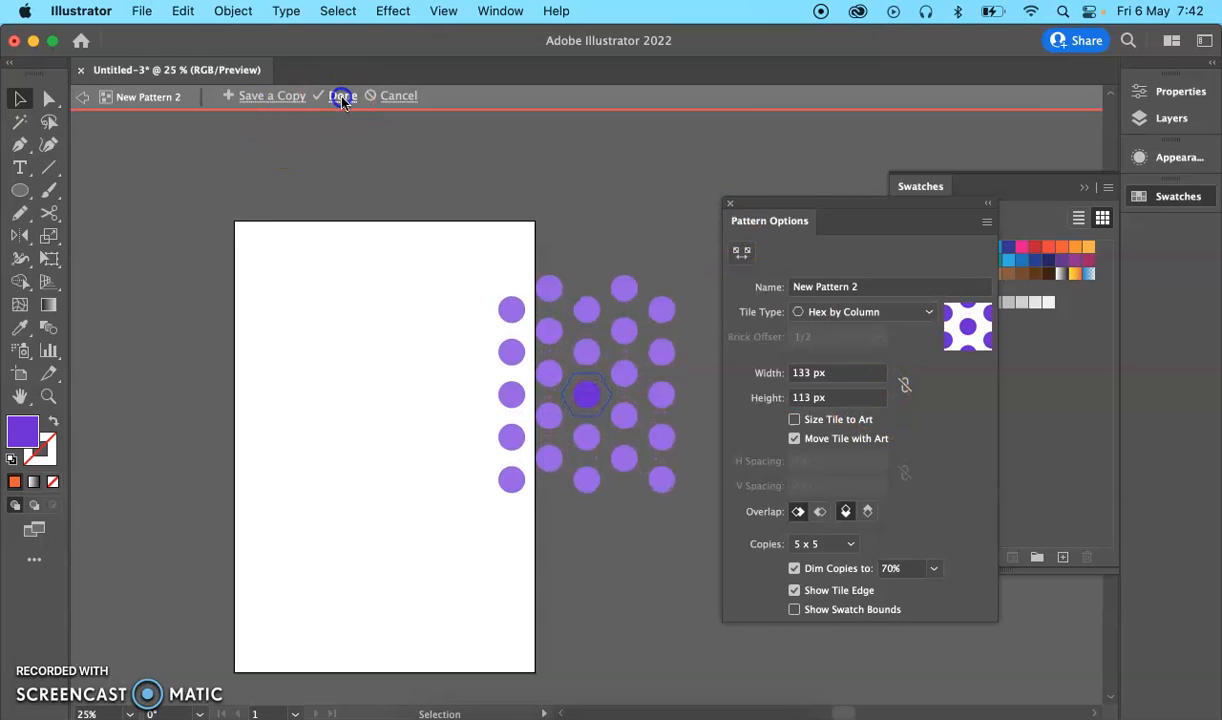
pyautogui.click(338, 96)
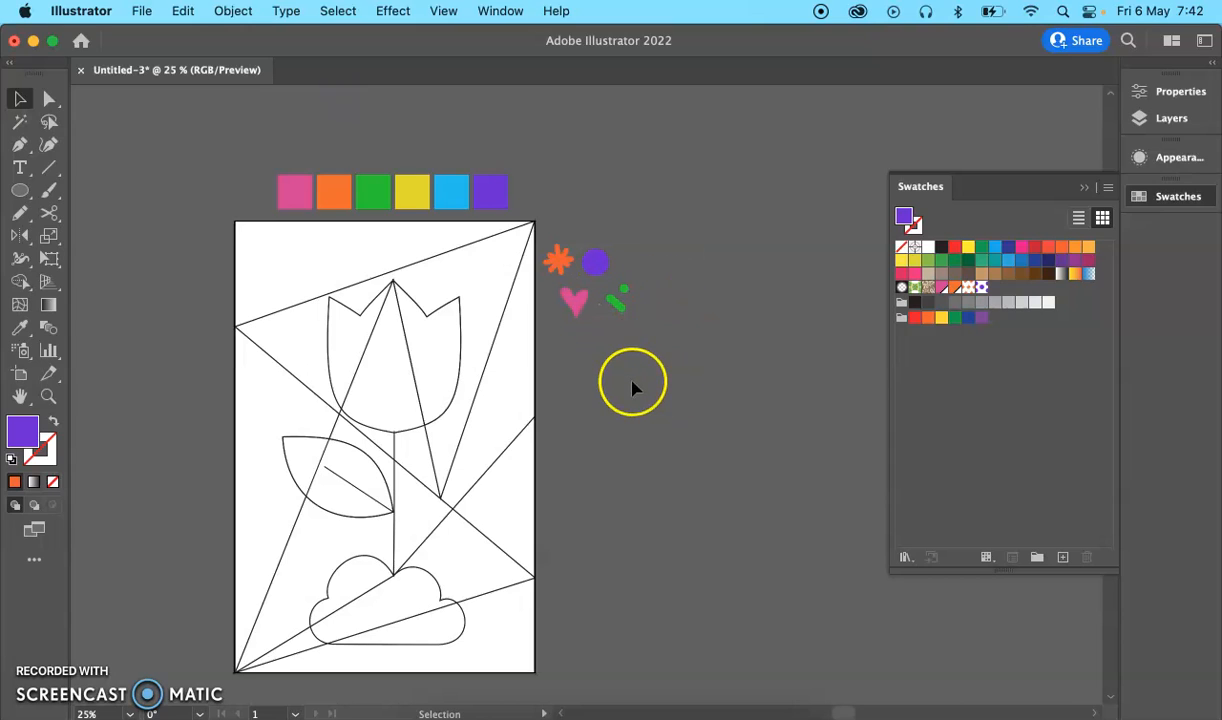
# Fill the triangle at the artboard's right edge with the custom pink swatch.
pyautogui.click(533, 420)
pyautogui.click(506, 450)
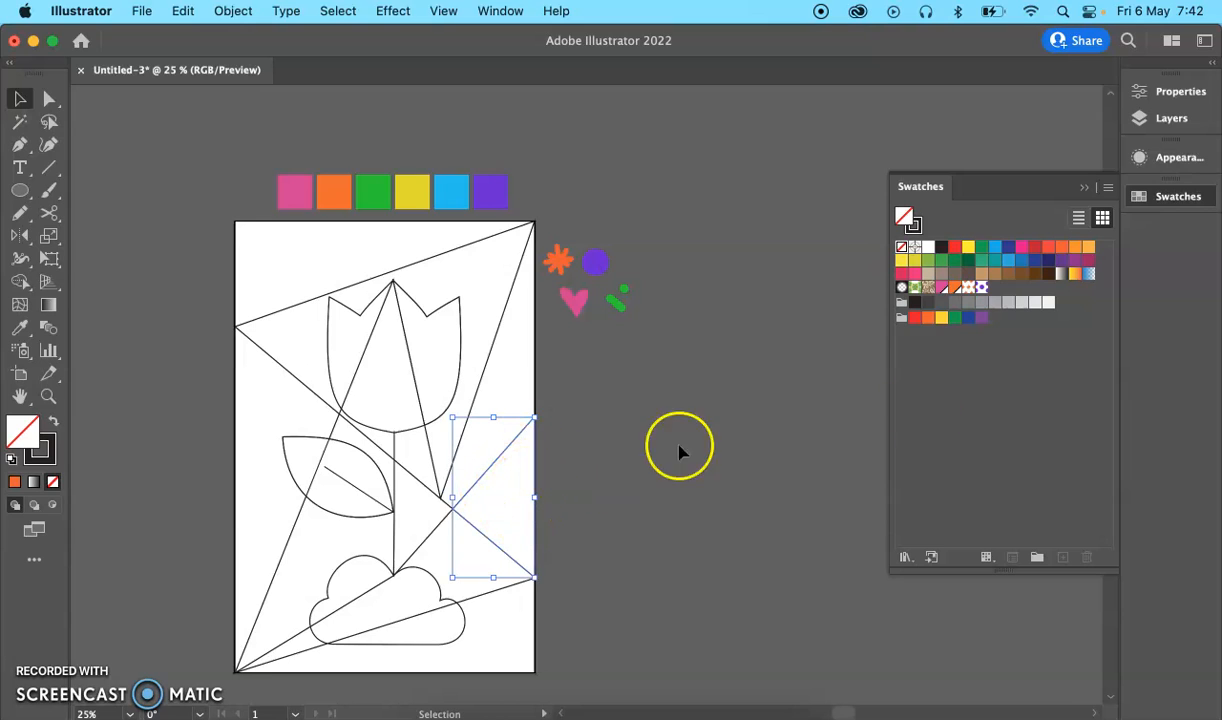
pyautogui.click(1176, 160)
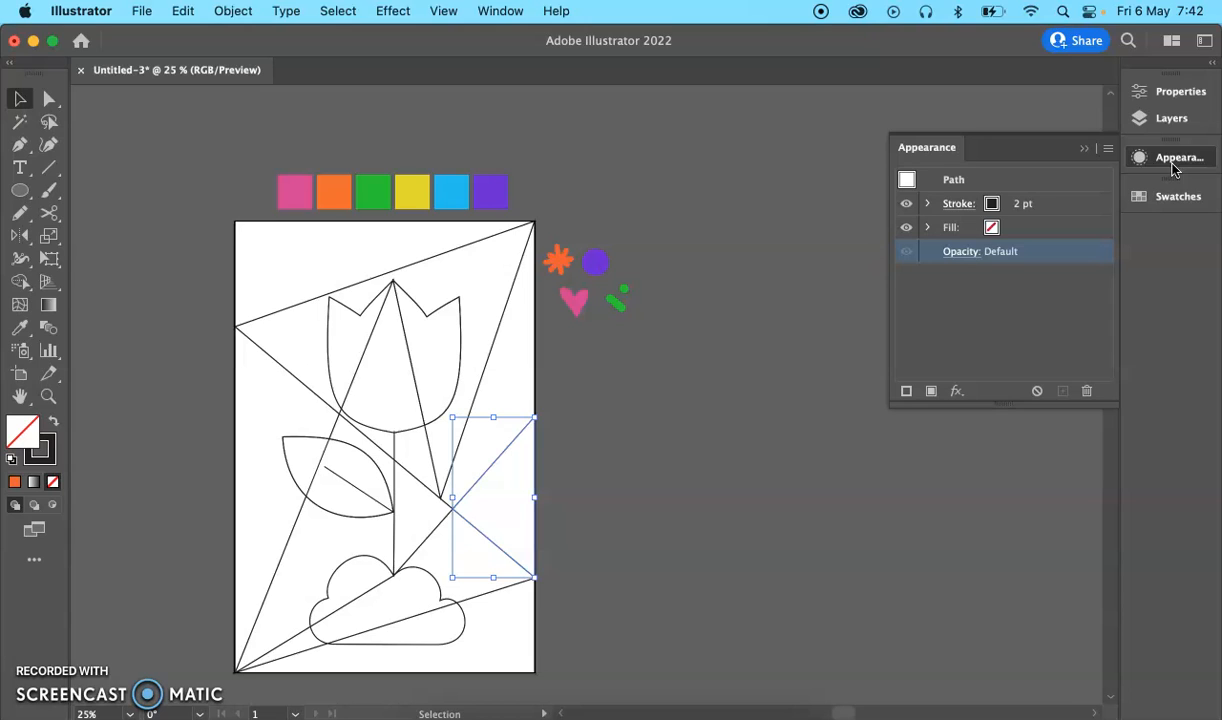
pyautogui.click(1010, 231)
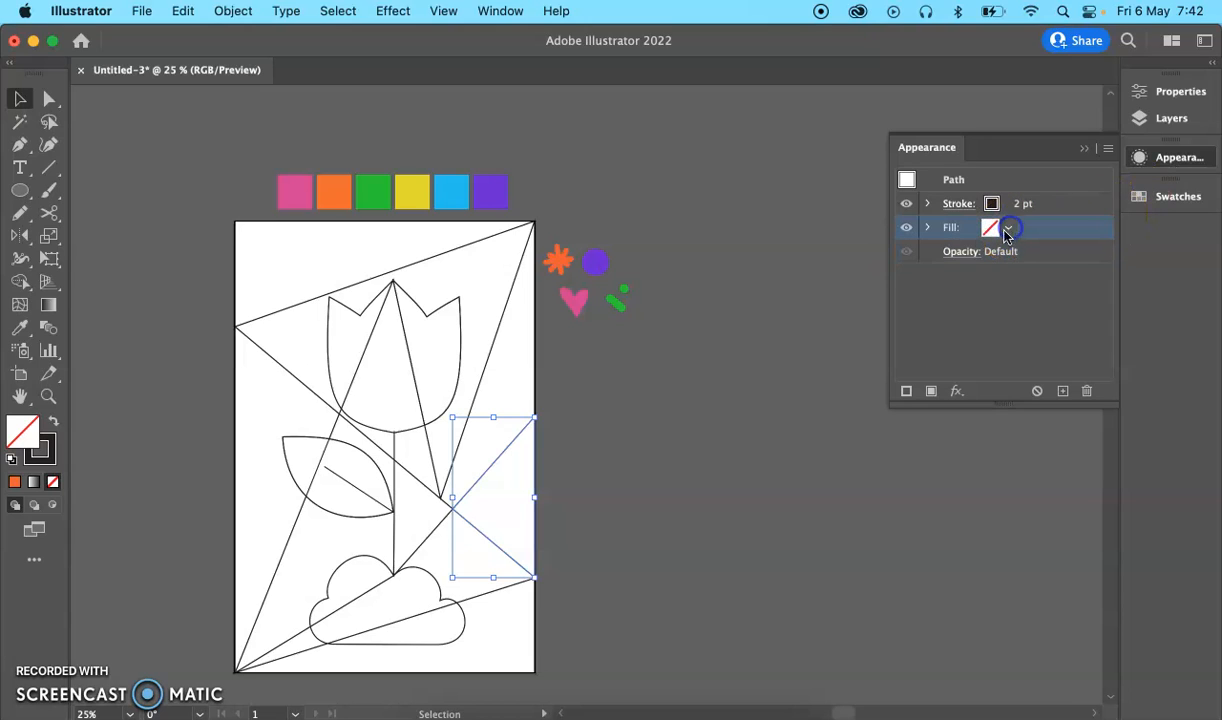
pyautogui.click(1008, 230)
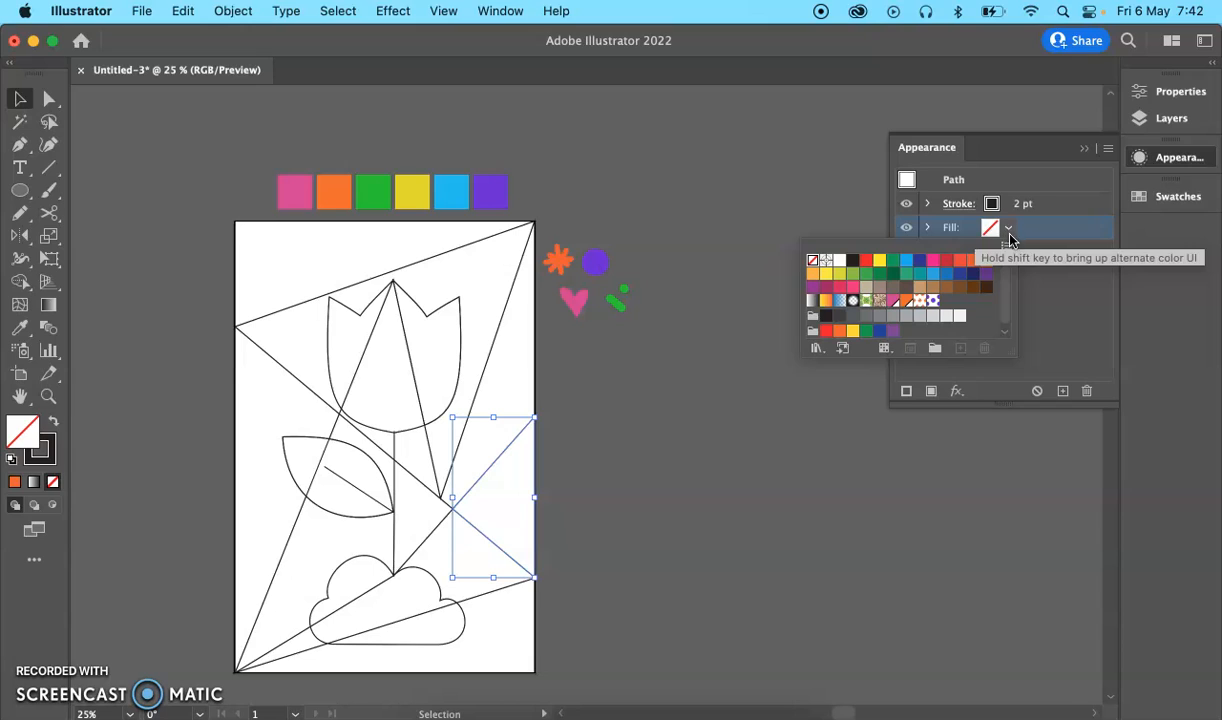
pyautogui.moveTo(1008, 272); pyautogui.dragTo(995, 305)
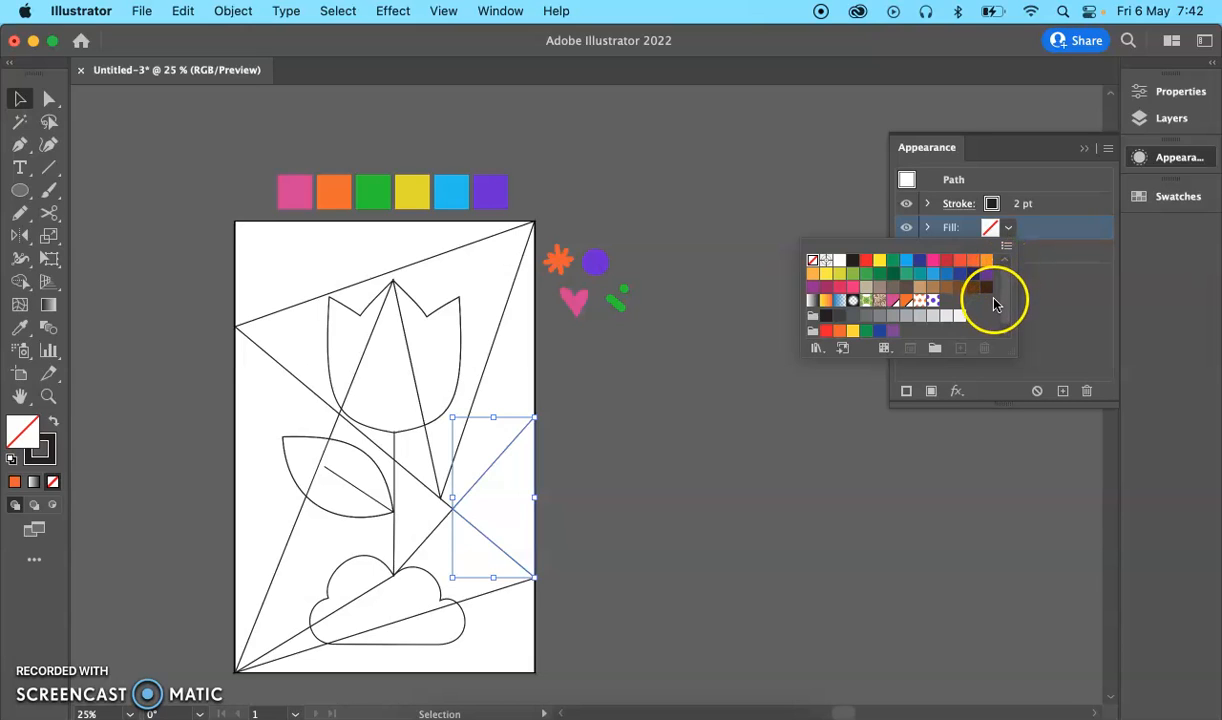
pyautogui.click(893, 300)
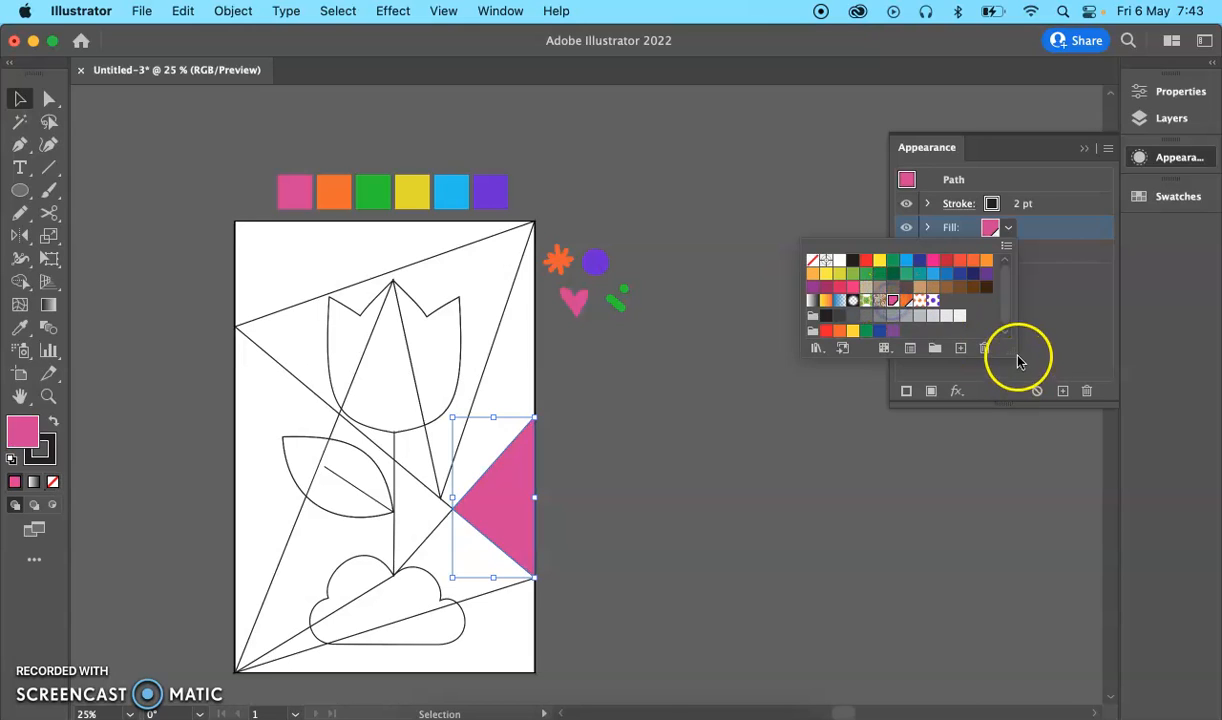
pyautogui.click(1008, 338)
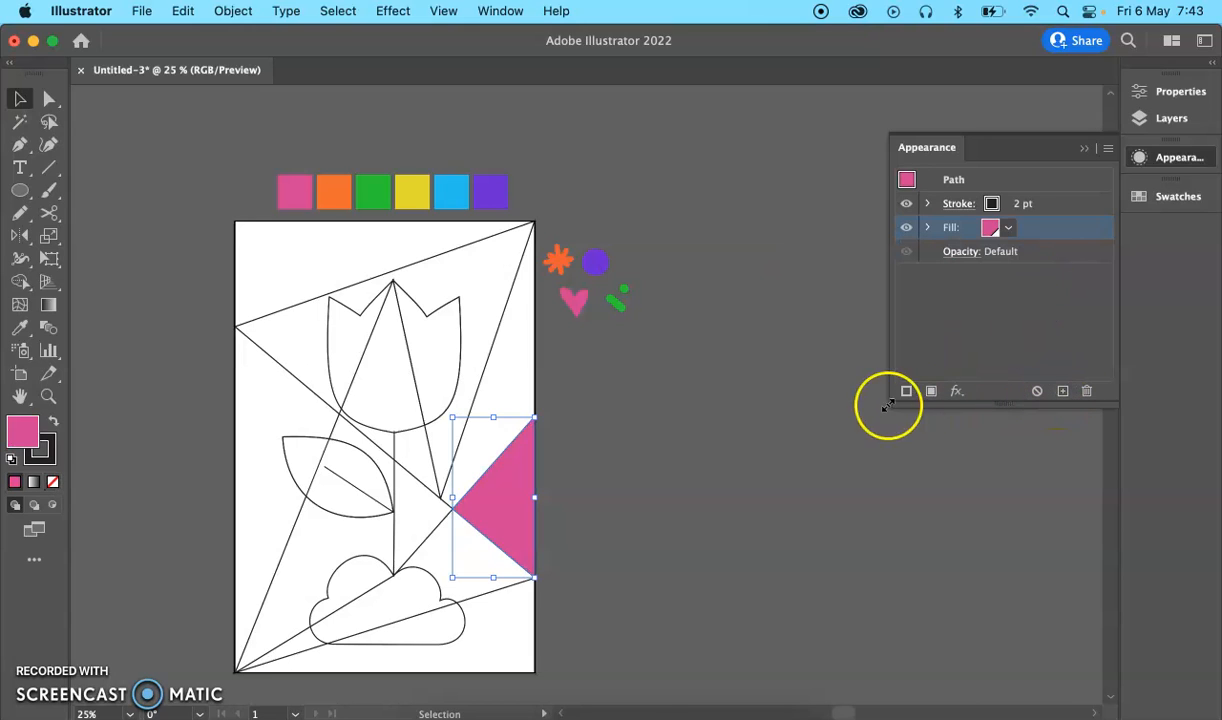
# Add a second fill over the pink triangle, trying the orange flower pattern and settling on the purple circle pattern.
pyautogui.click(931, 392)
pyautogui.click(1010, 233)
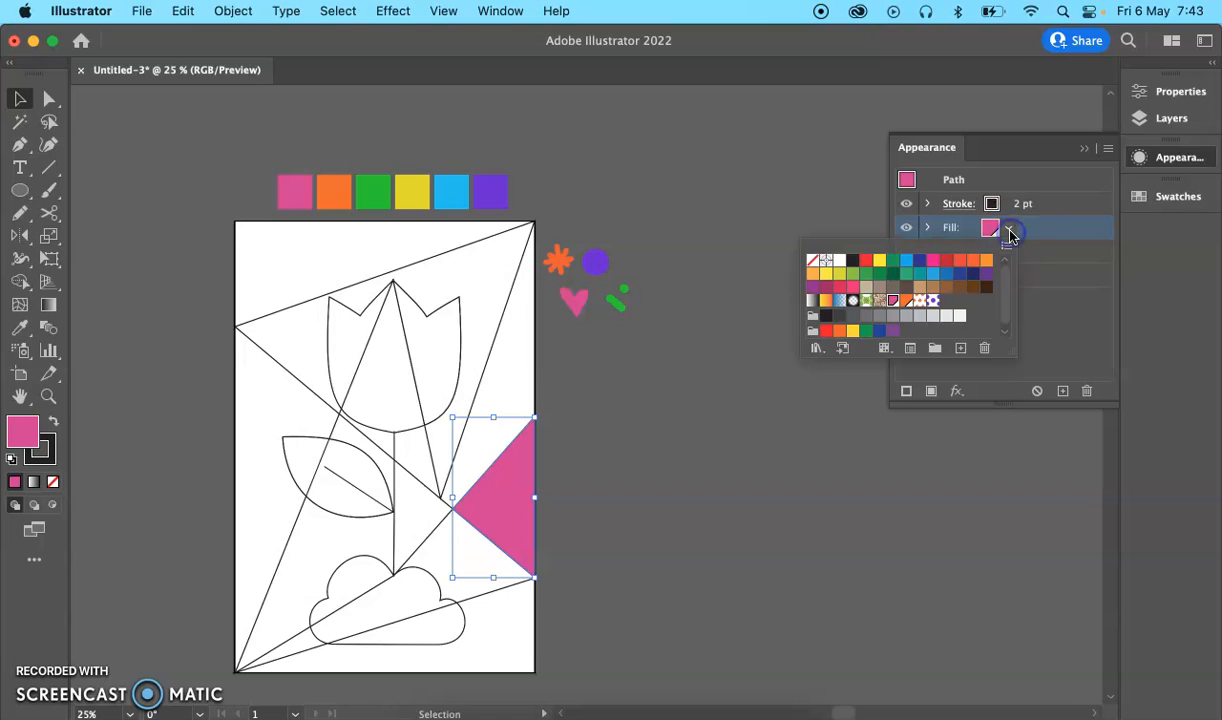
pyautogui.click(880, 297)
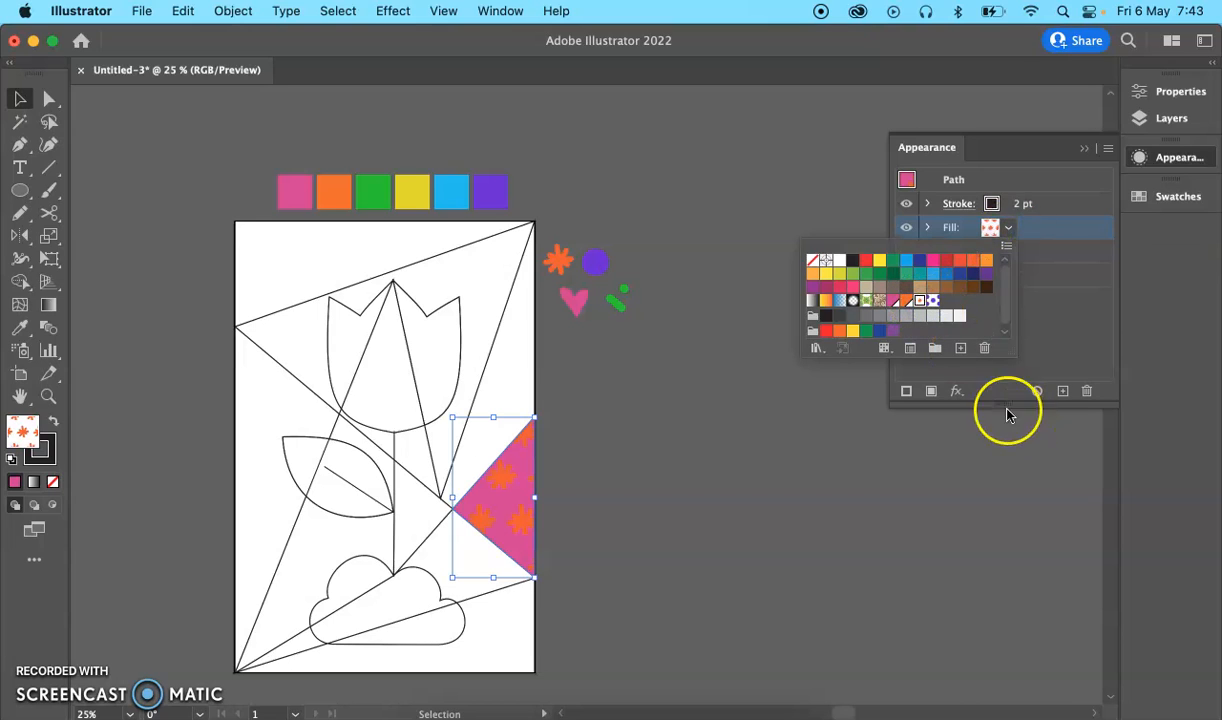
pyautogui.click(933, 301)
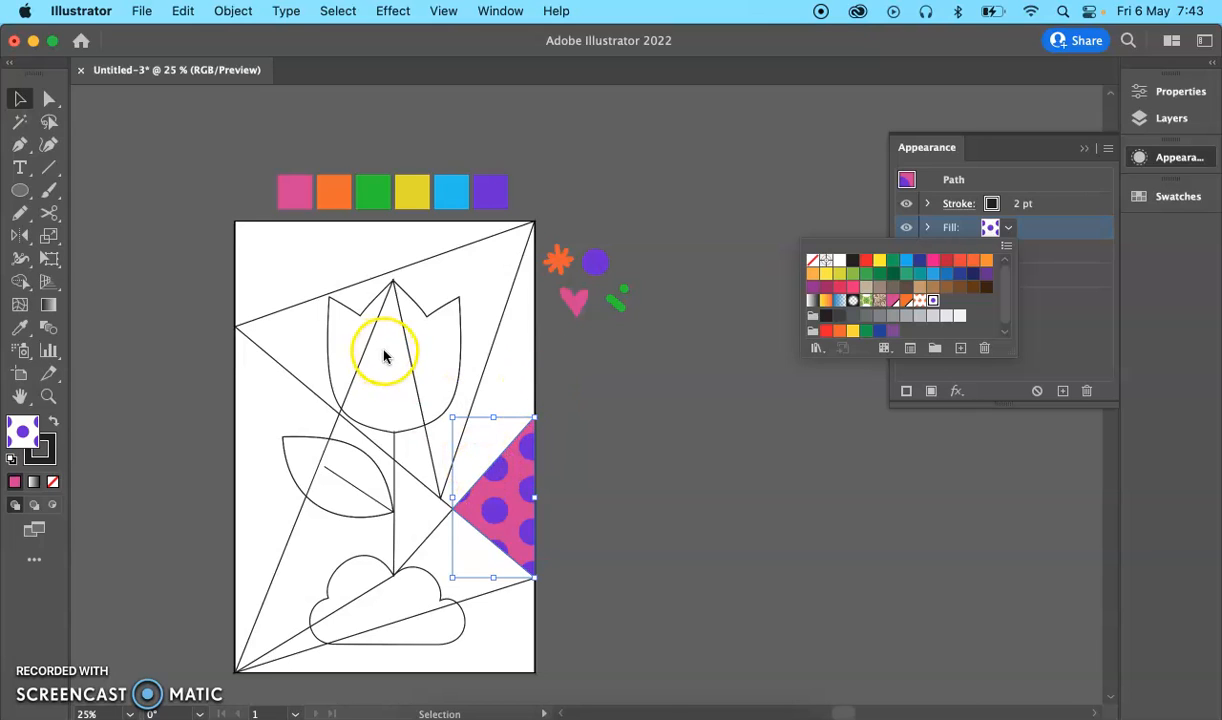
# Fill the large triangular background area around the tulip with the custom orange swatch.
pyautogui.click(276, 355)
pyautogui.click(274, 366)
pyautogui.click(278, 368)
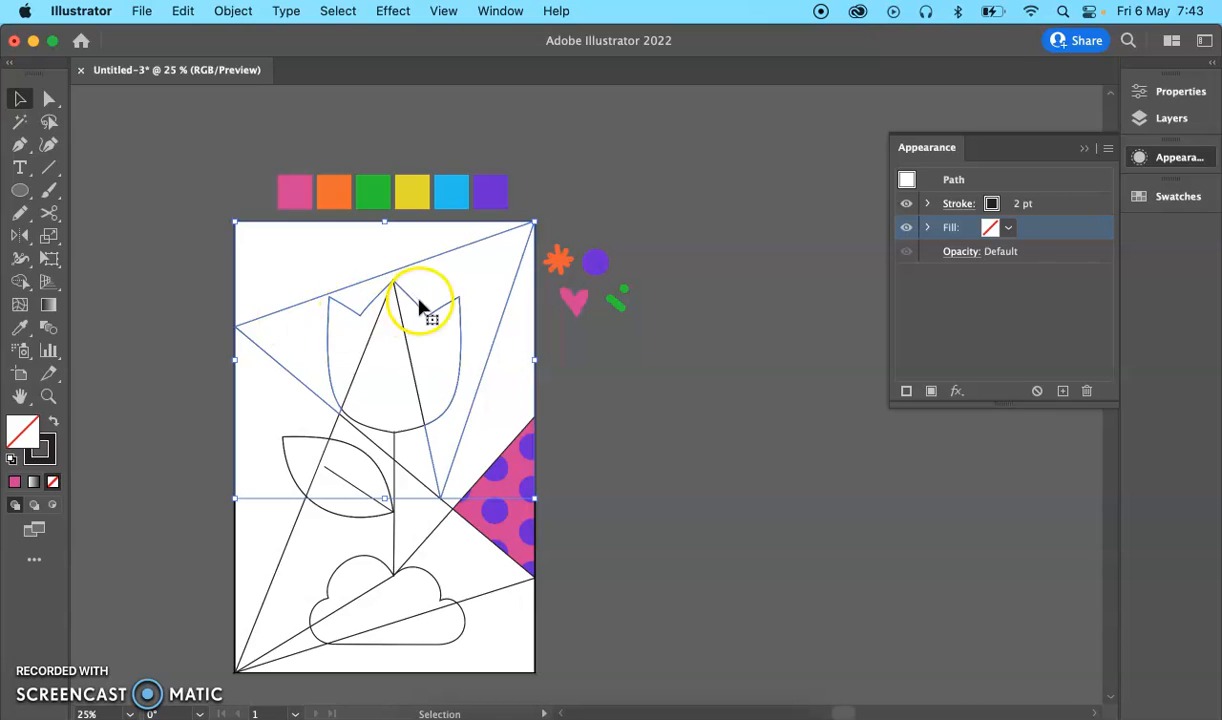
pyautogui.click(1008, 228)
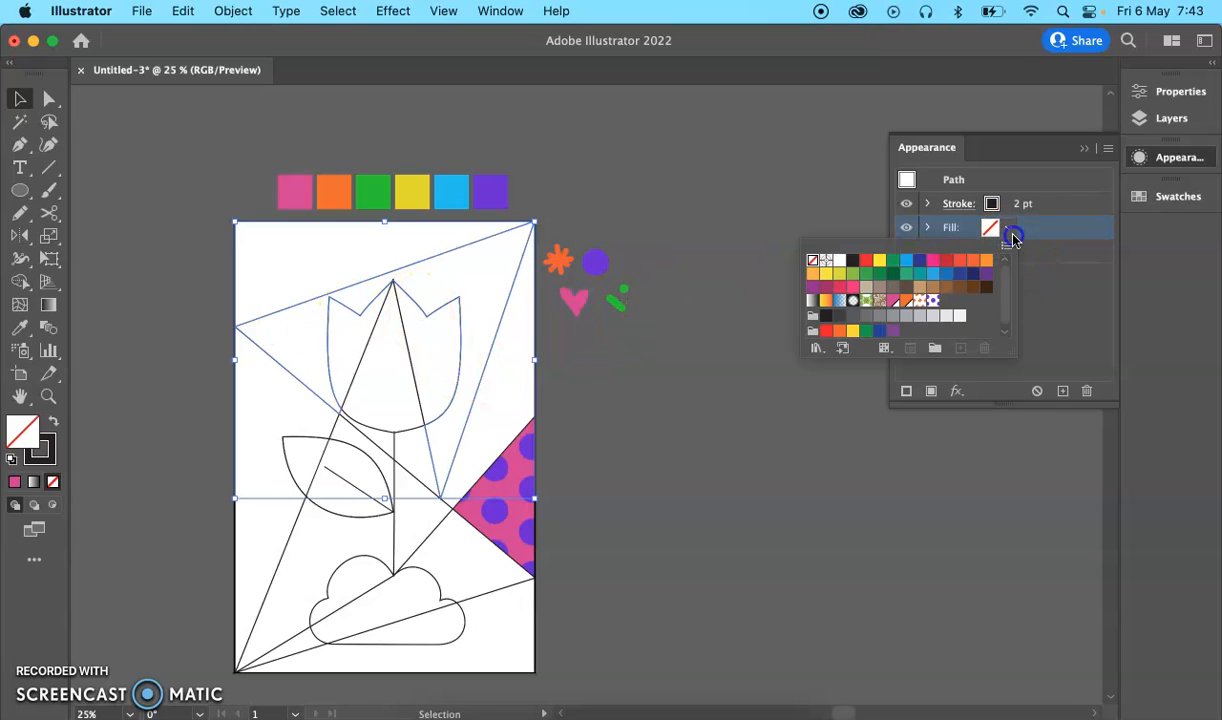
pyautogui.click(905, 301)
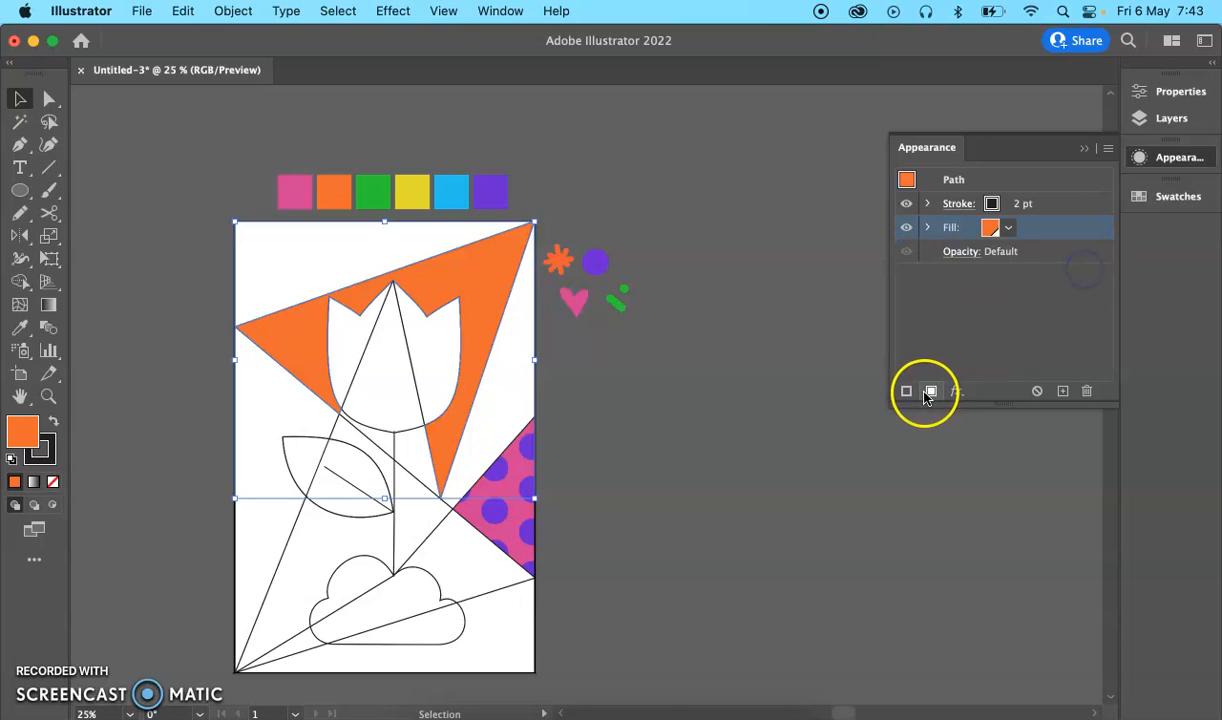
# Add a second fill with the purple circle pattern over the orange background area around the tulip.
pyautogui.click(929, 391)
pyautogui.click(1005, 228)
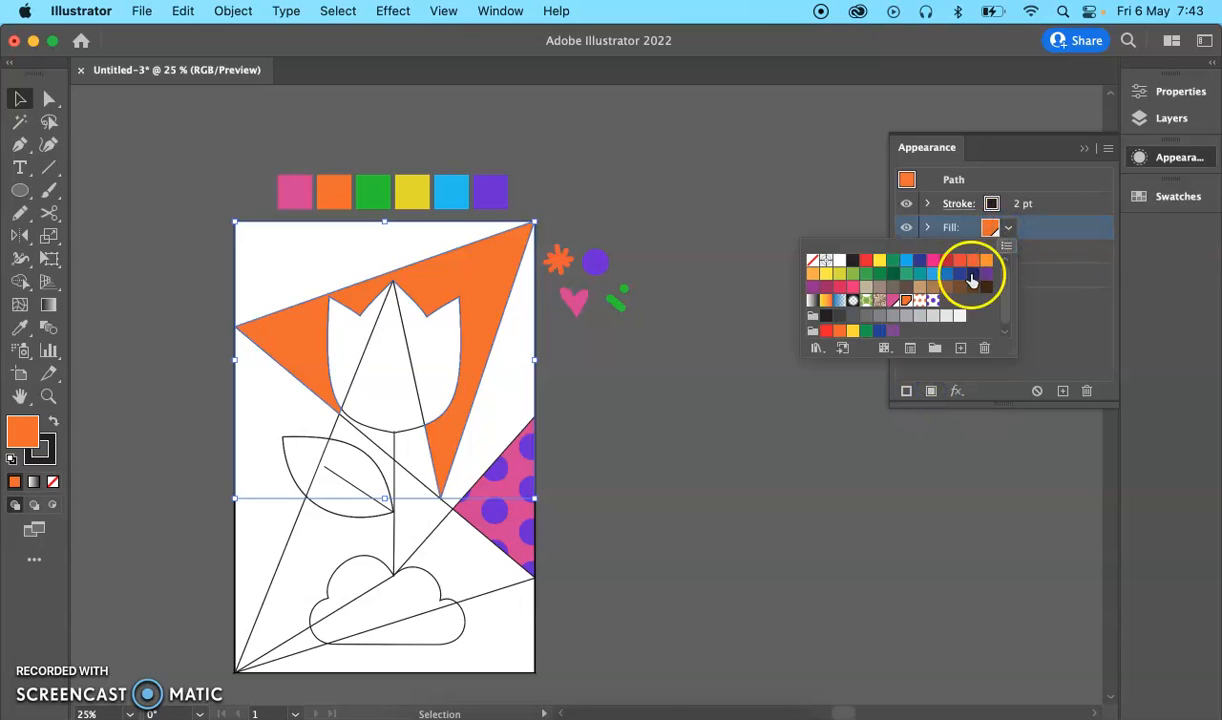
pyautogui.click(932, 302)
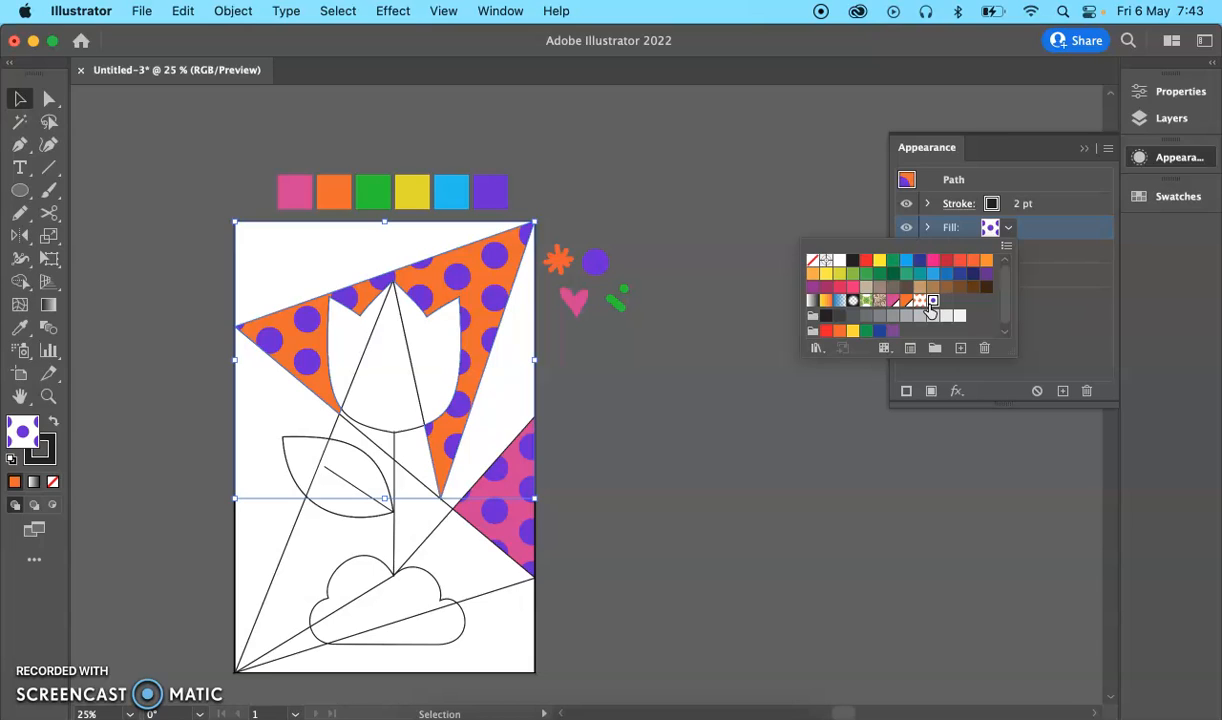
pyautogui.click(1077, 273)
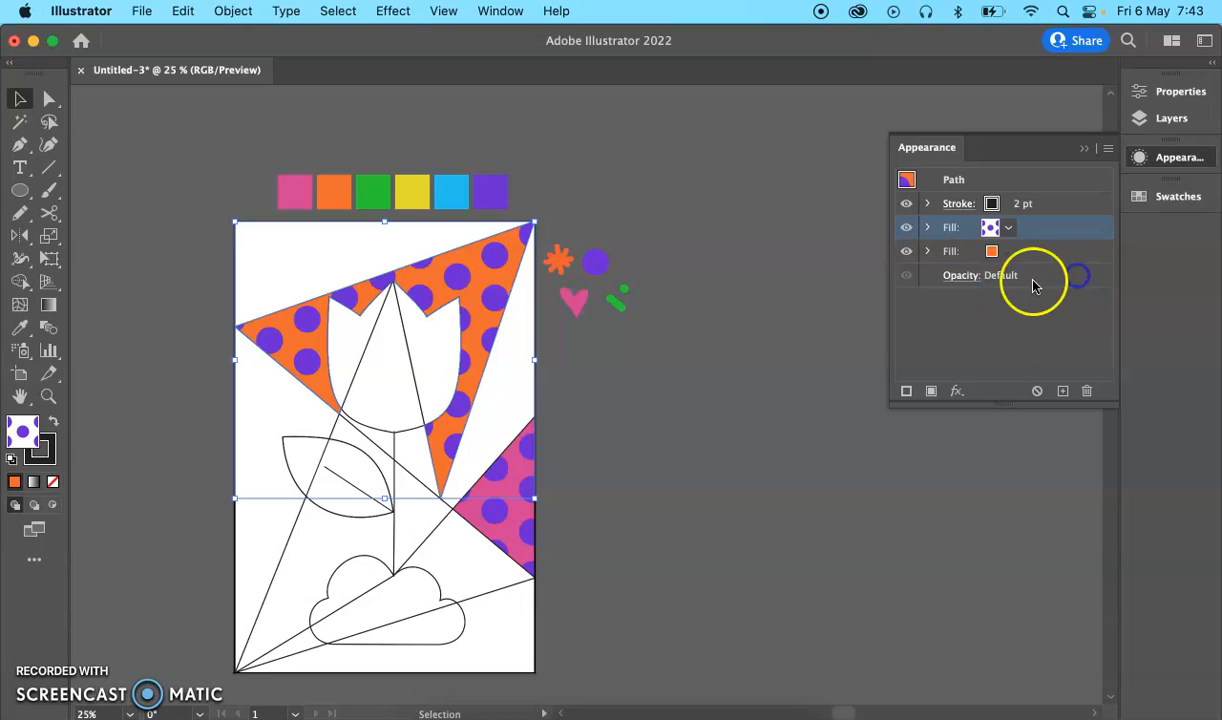
# Change the lower, solid fill of the background area around the tulip to light blue.
pyautogui.click(1003, 252)
pyautogui.click(1007, 253)
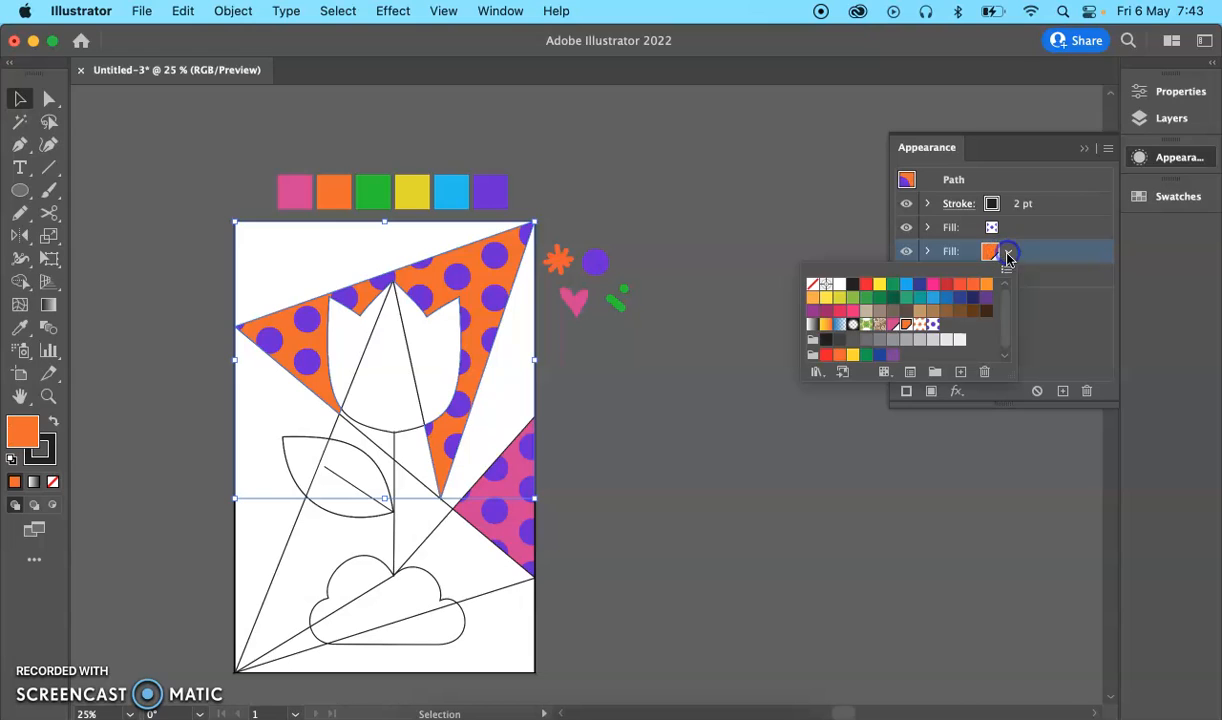
pyautogui.click(933, 297)
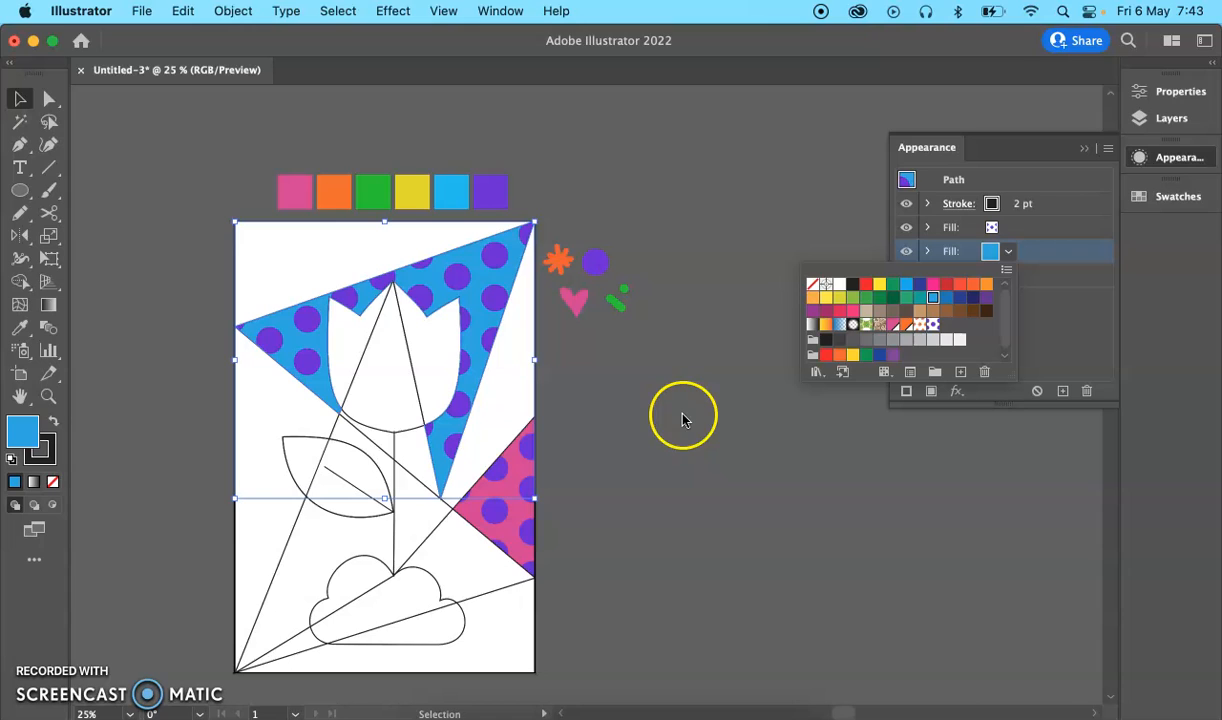
# Change the upper fill of the background area around the tulip to the orange flower pattern and deselect it.
pyautogui.click(1005, 229)
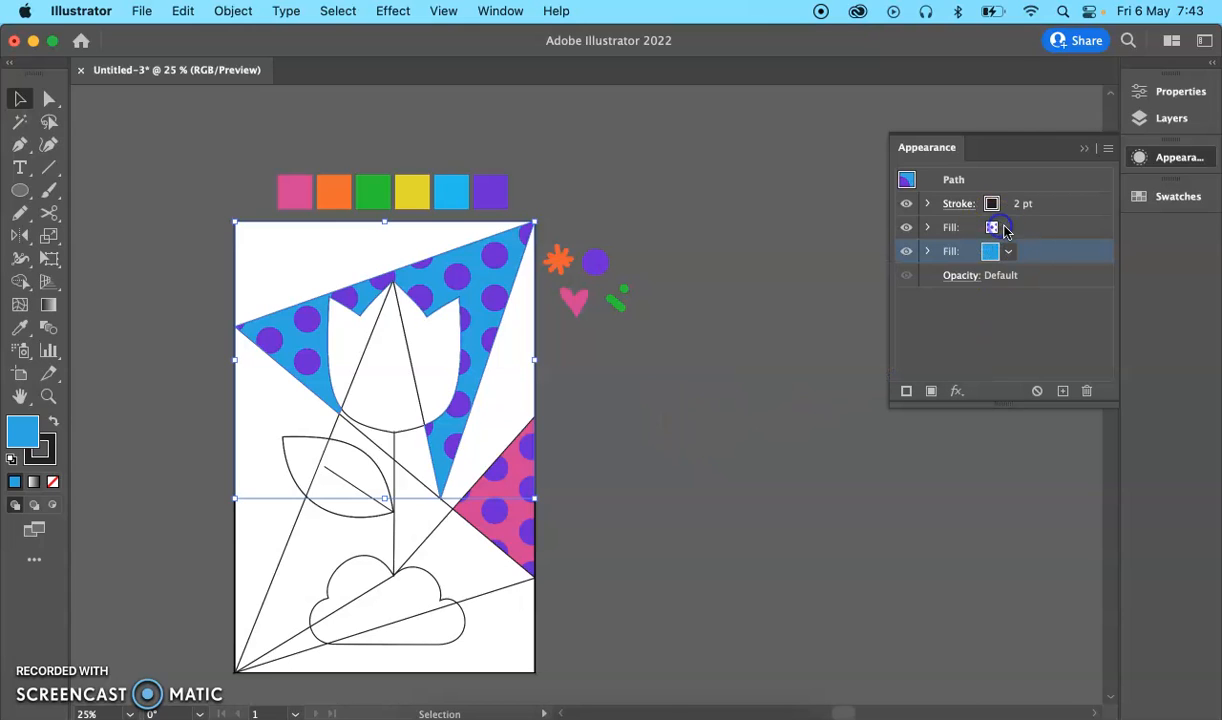
pyautogui.click(1000, 228)
pyautogui.click(919, 300)
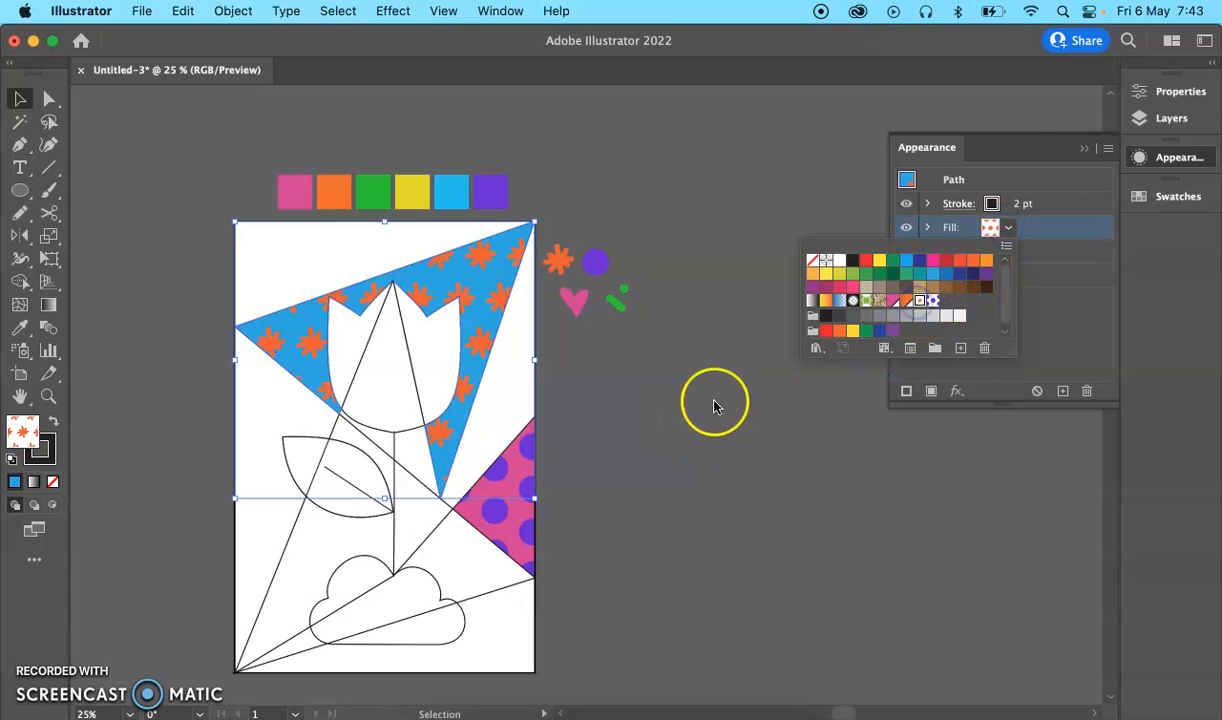
pyautogui.click(660, 415)
pyautogui.click(652, 420)
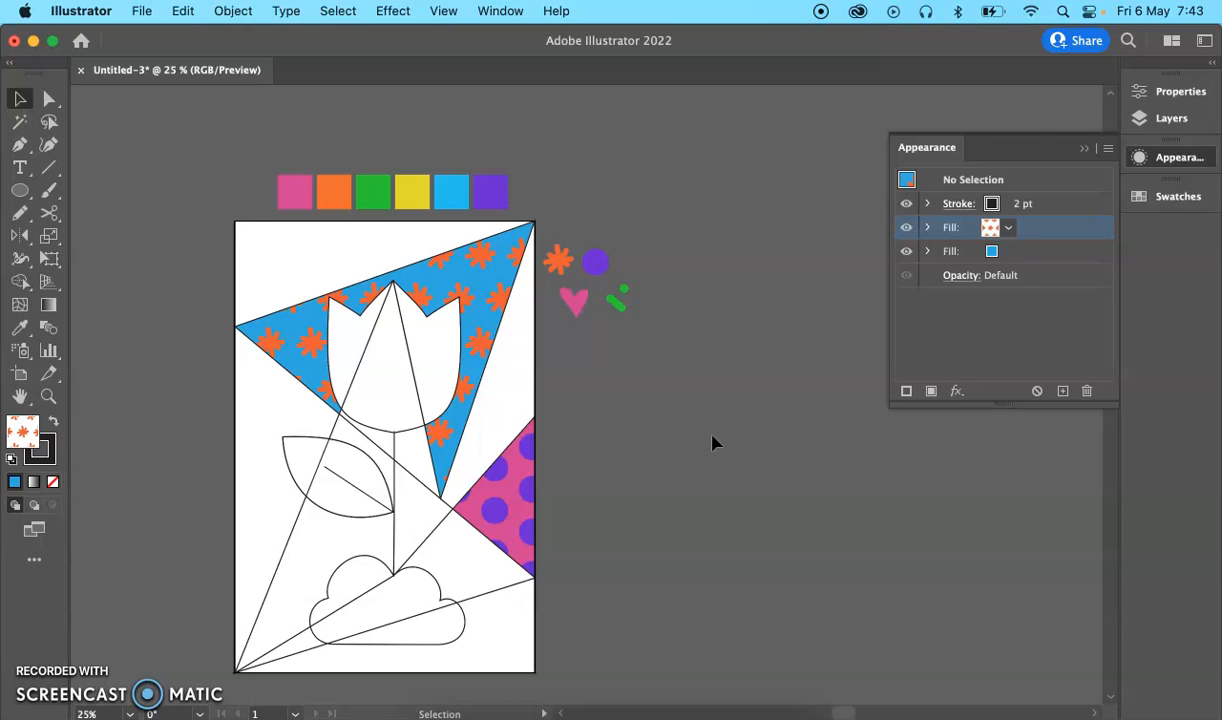
# Select all the artwork on the artboard and set its stroke weight to 12 pt.
pyautogui.moveTo(222, 271); pyautogui.dragTo(508, 676)
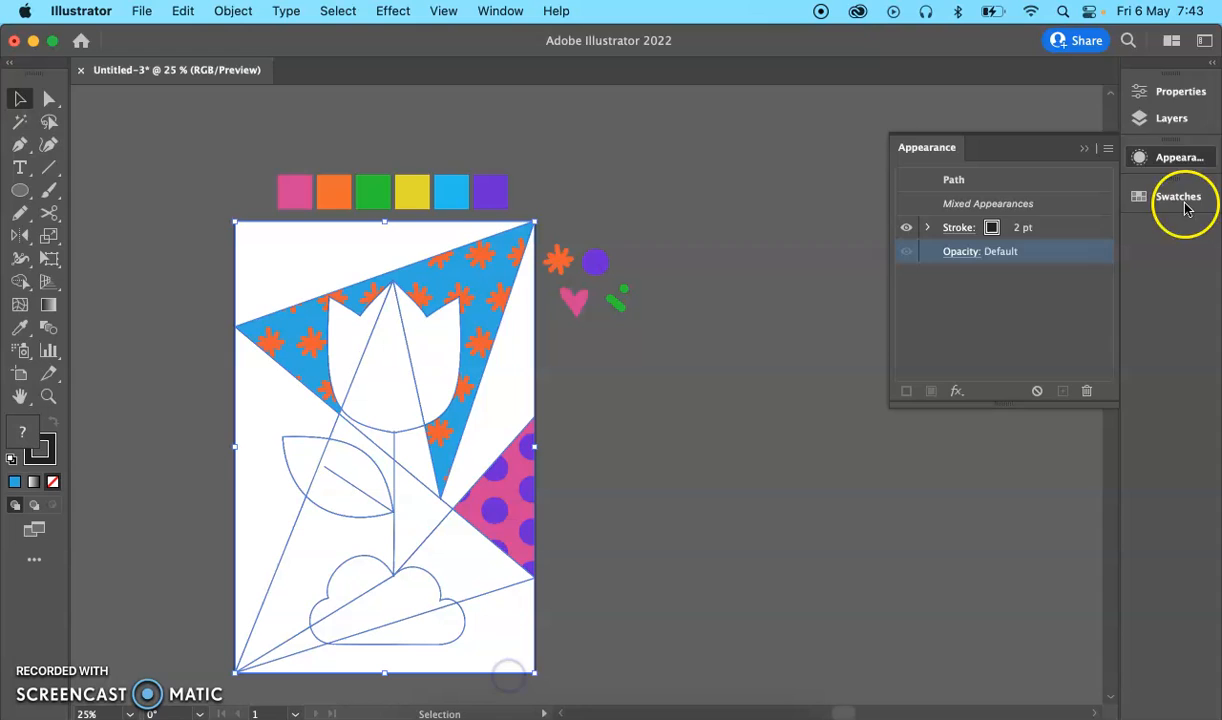
pyautogui.click(1157, 119)
pyautogui.click(1138, 91)
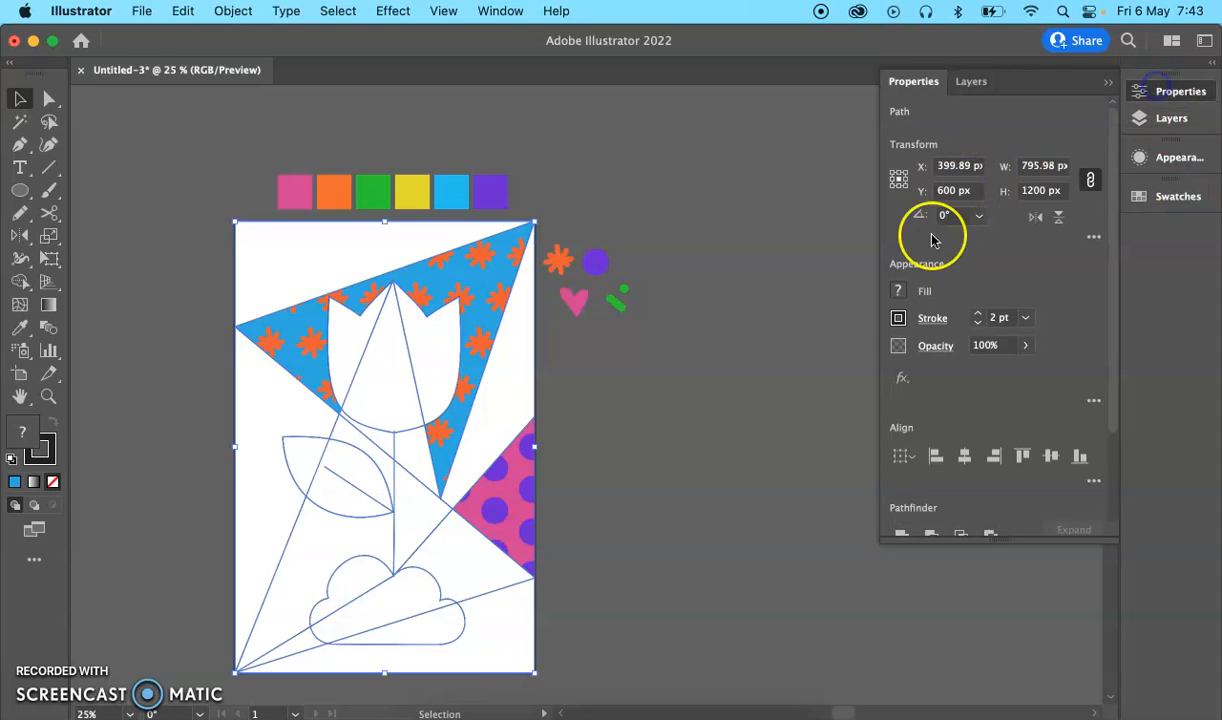
pyautogui.click(978, 313)
pyautogui.click(978, 313)
pyautogui.click(978, 313)
pyautogui.click(978, 313)
pyautogui.click(978, 313)
pyautogui.click(978, 313)
pyautogui.click(978, 313)
pyautogui.click(978, 313)
pyautogui.click(978, 313)
pyautogui.click(978, 313)
# Give the selected artwork's strokes round caps and round corner joins, and deselect everything.
pyautogui.click(932, 318)
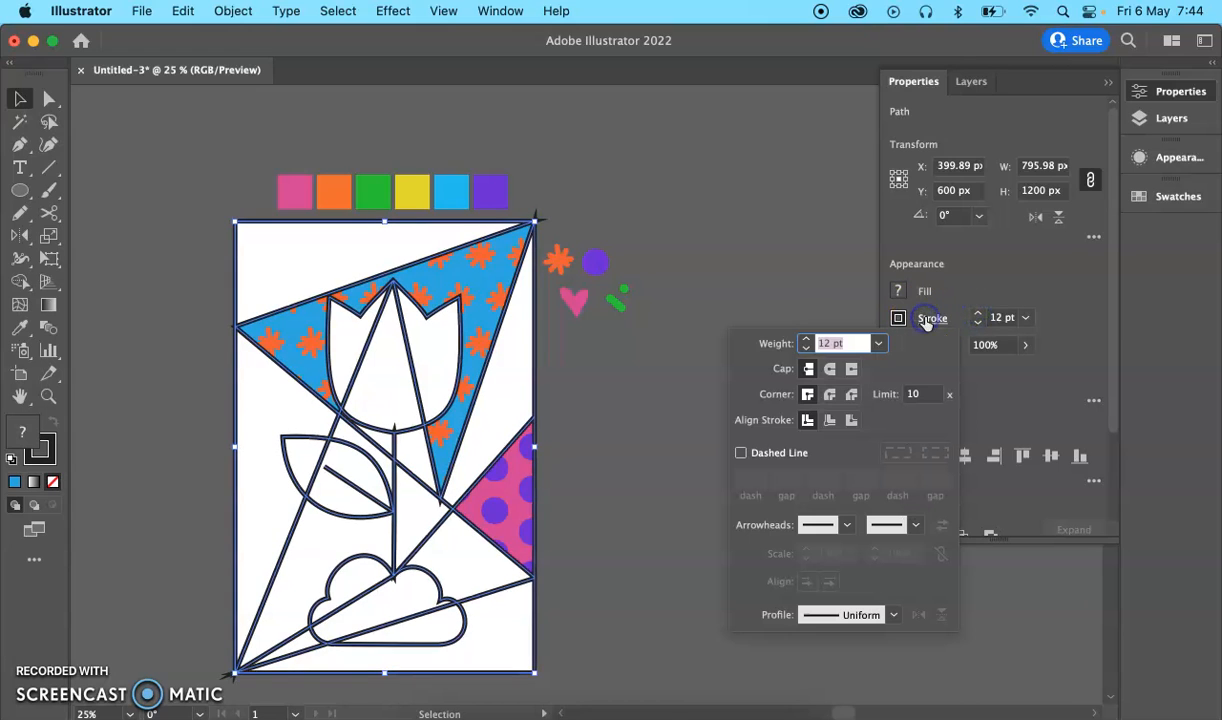
pyautogui.click(829, 369)
pyautogui.click(829, 394)
pyautogui.click(644, 404)
pyautogui.click(655, 412)
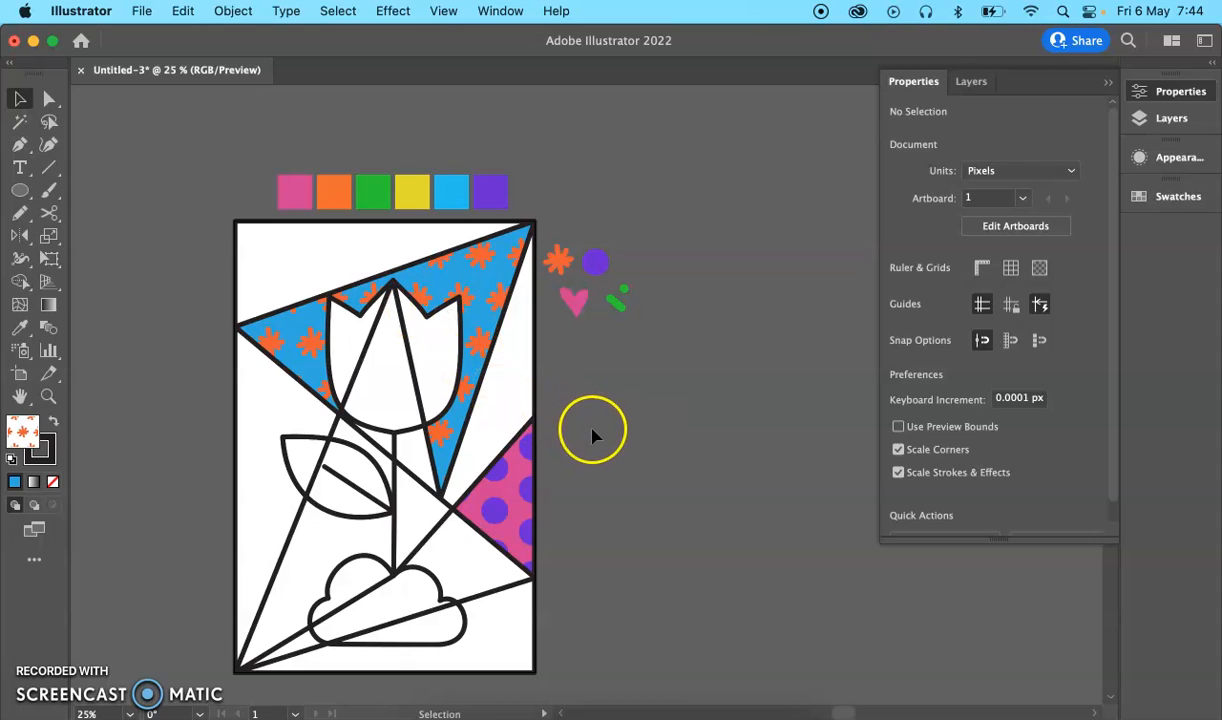
# Set the stroke weight of the tulip's right-hand petal section to 23 pt and deselect it.
pyautogui.click(404, 328)
pyautogui.click(979, 317)
pyautogui.click(979, 317)
pyautogui.click(979, 317)
pyautogui.click(979, 317)
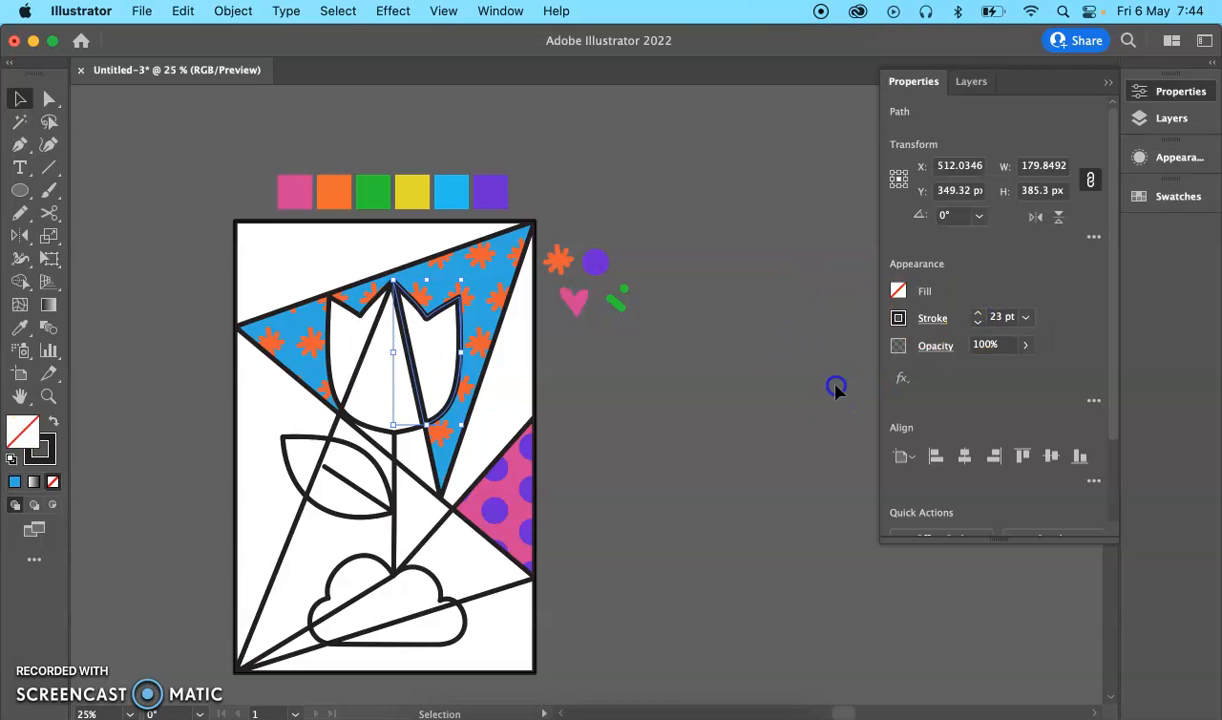
pyautogui.click(836, 390)
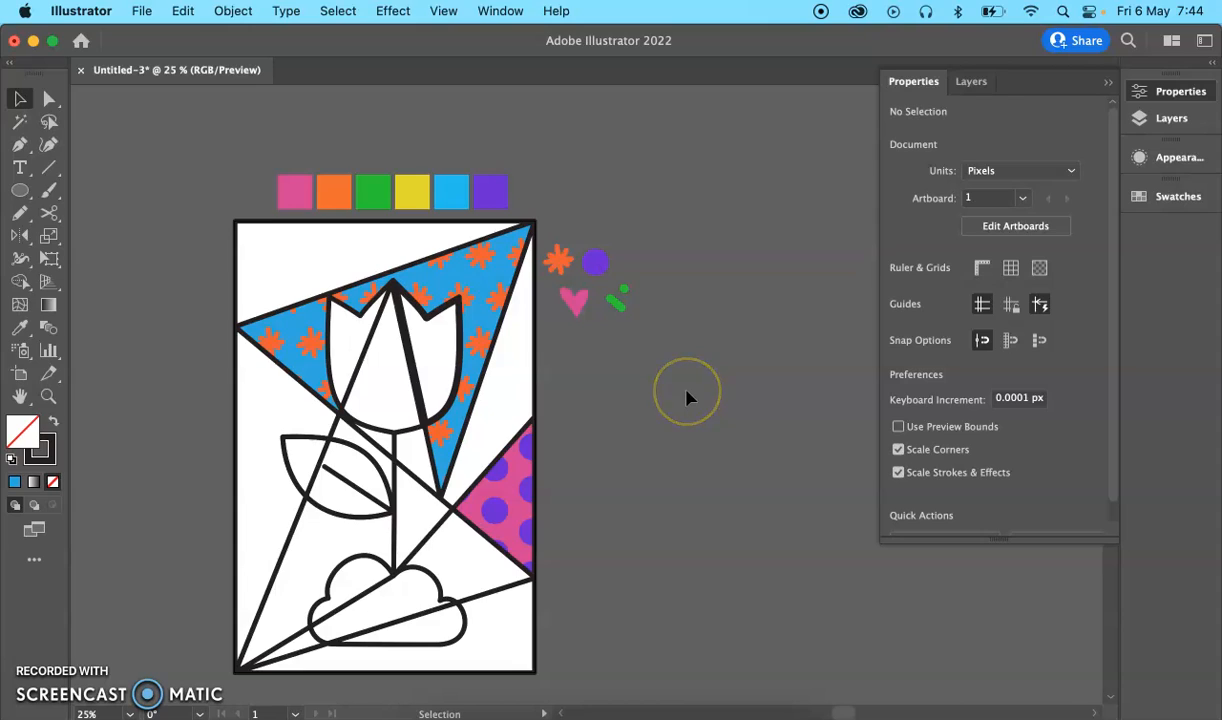